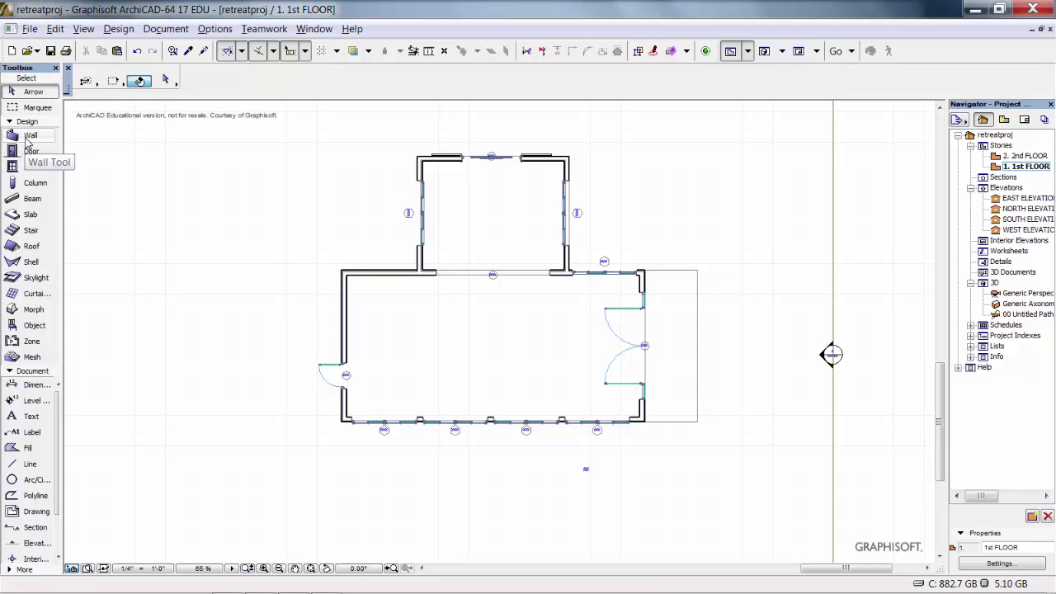
Add automatic exterior dimensions to all first-floor walls on four sides, placing the innermost line just below the plan's lower wall.
left_click(29, 137)
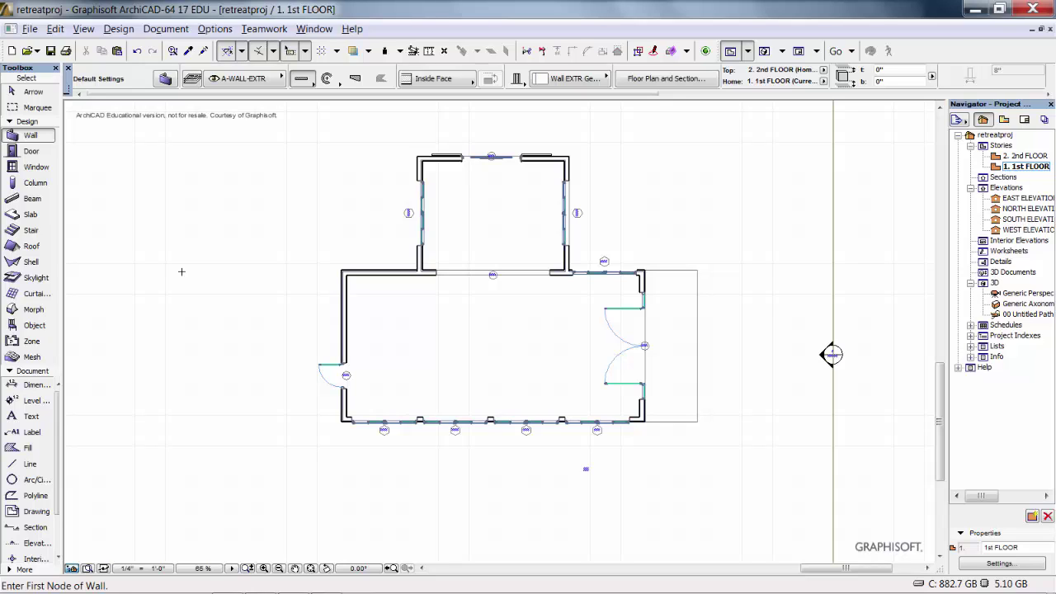
key("ctrl+a")
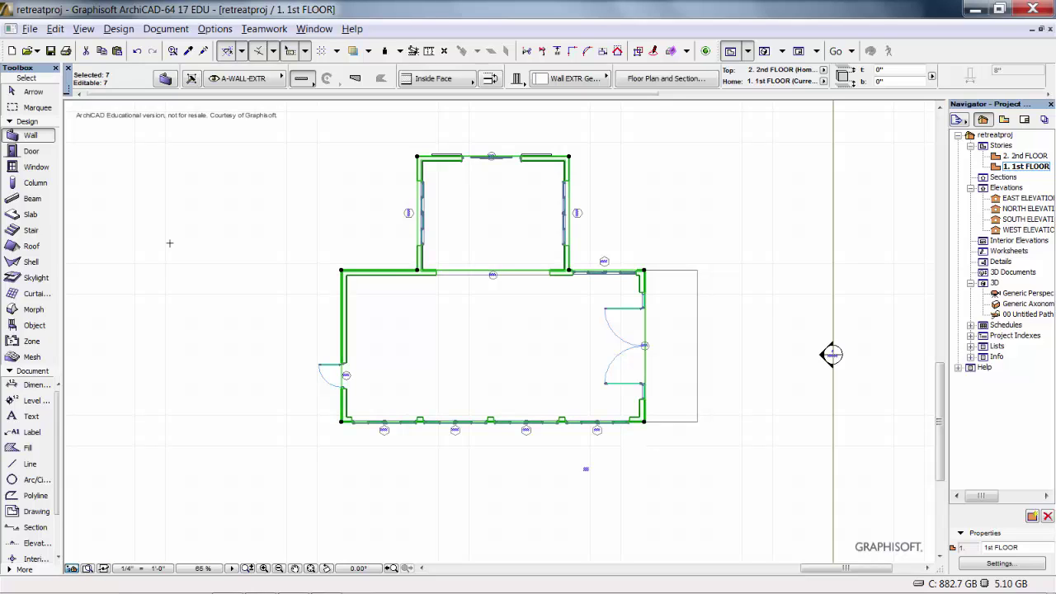
left_click(166, 28)
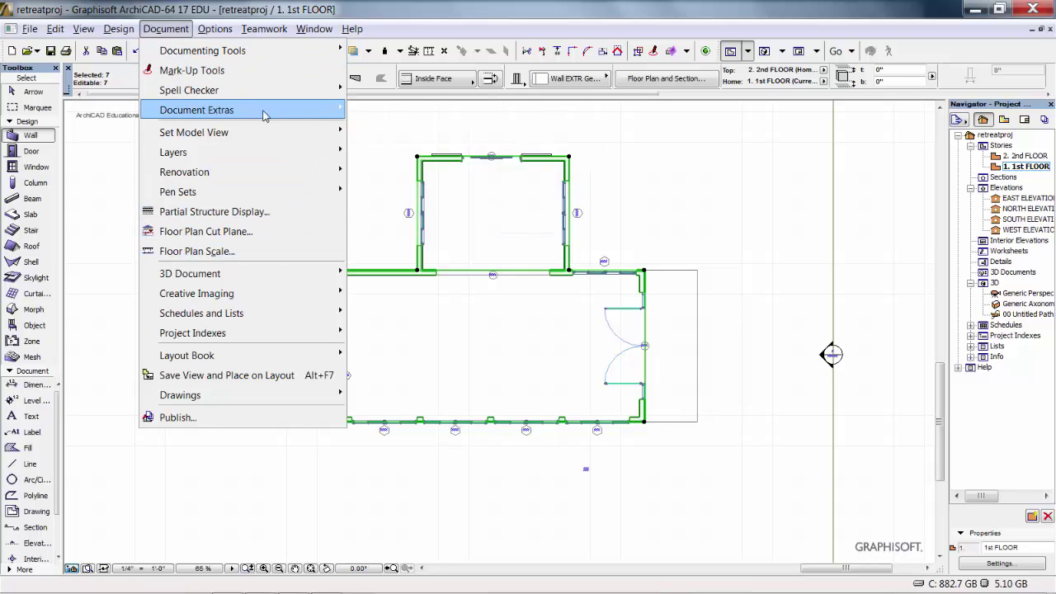
mouse_move(264, 110)
mouse_move(549, 177)
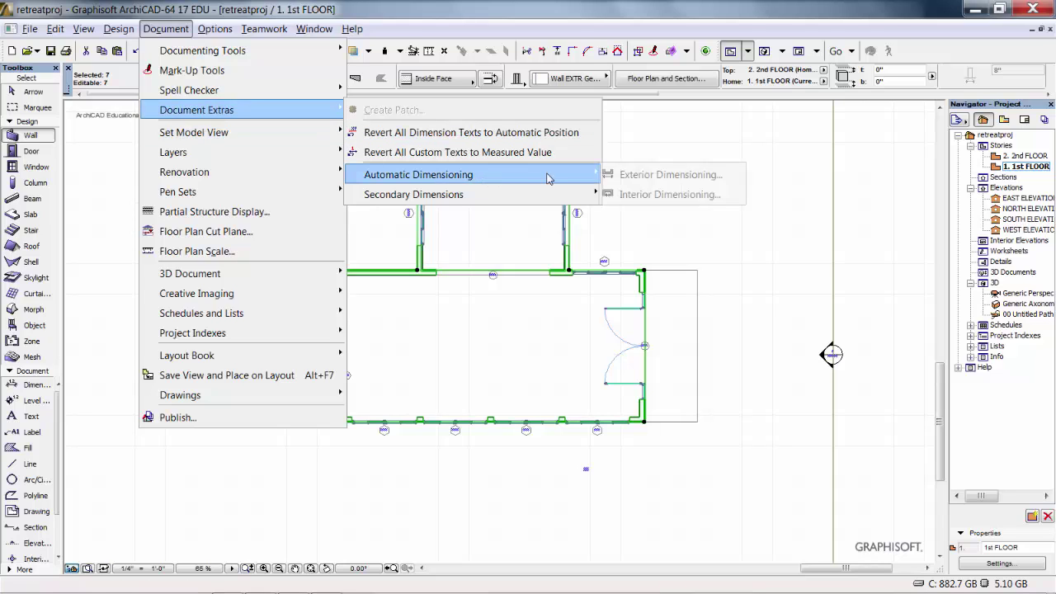
left_click(670, 176)
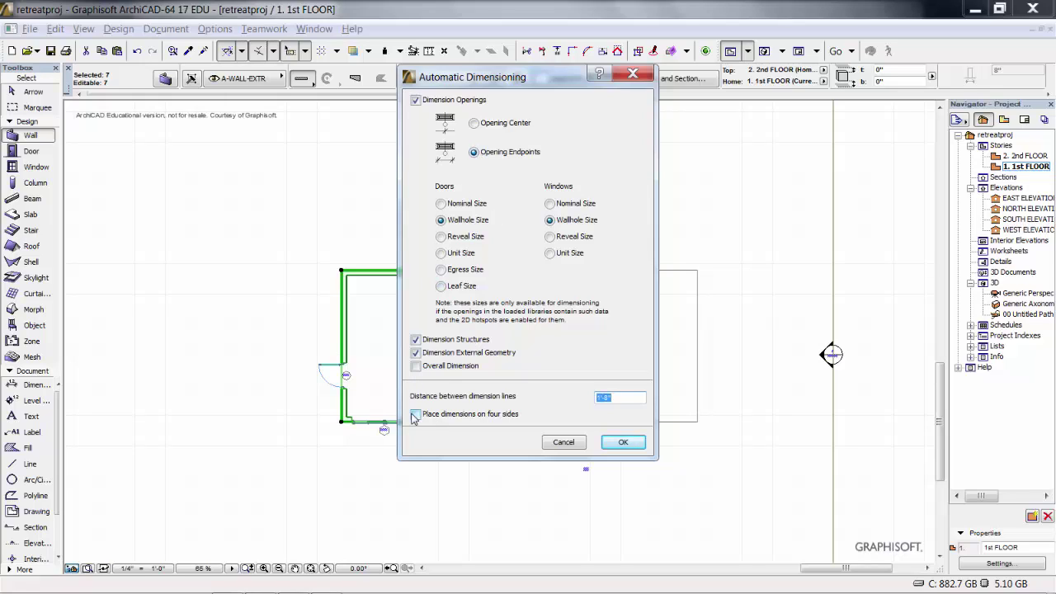
left_click(416, 414)
left_click(623, 443)
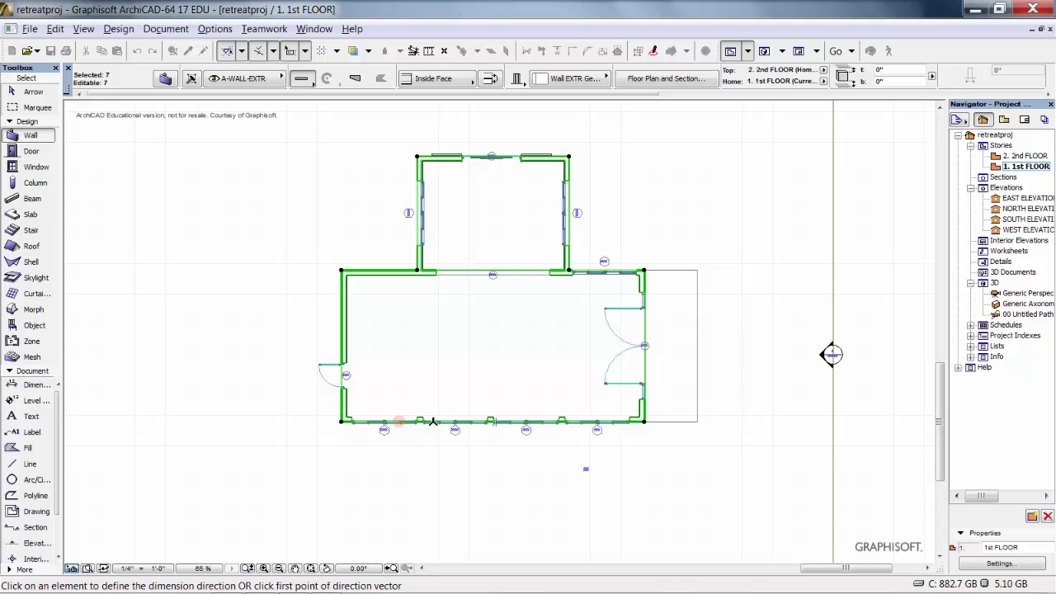
left_click(432, 420)
left_click(429, 487)
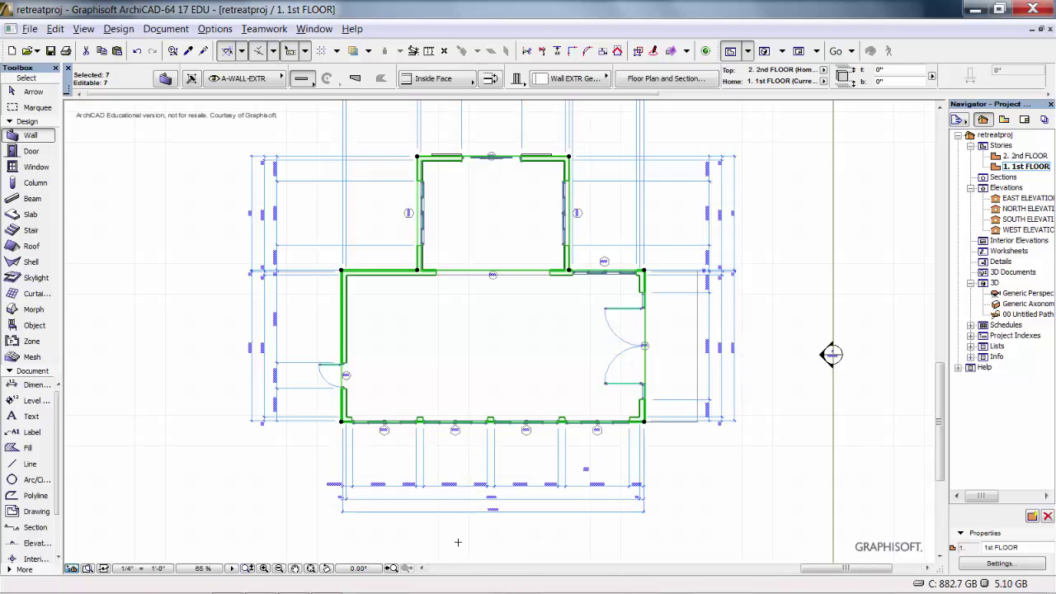
key("Escape")
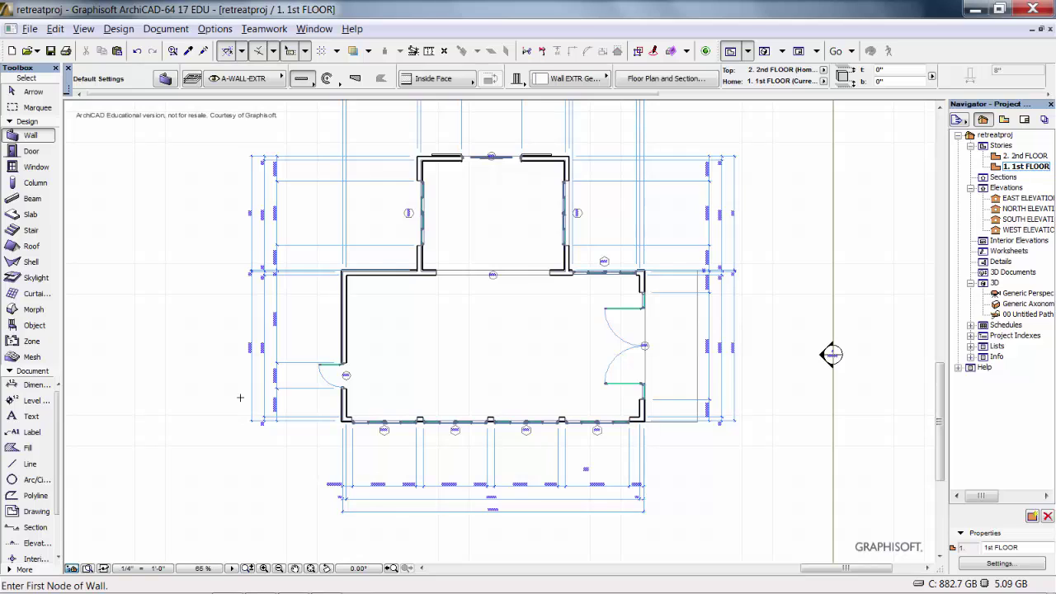
Undo the stray diagonal wall and the automatic dimensions around the floor plan.
left_click(240, 398)
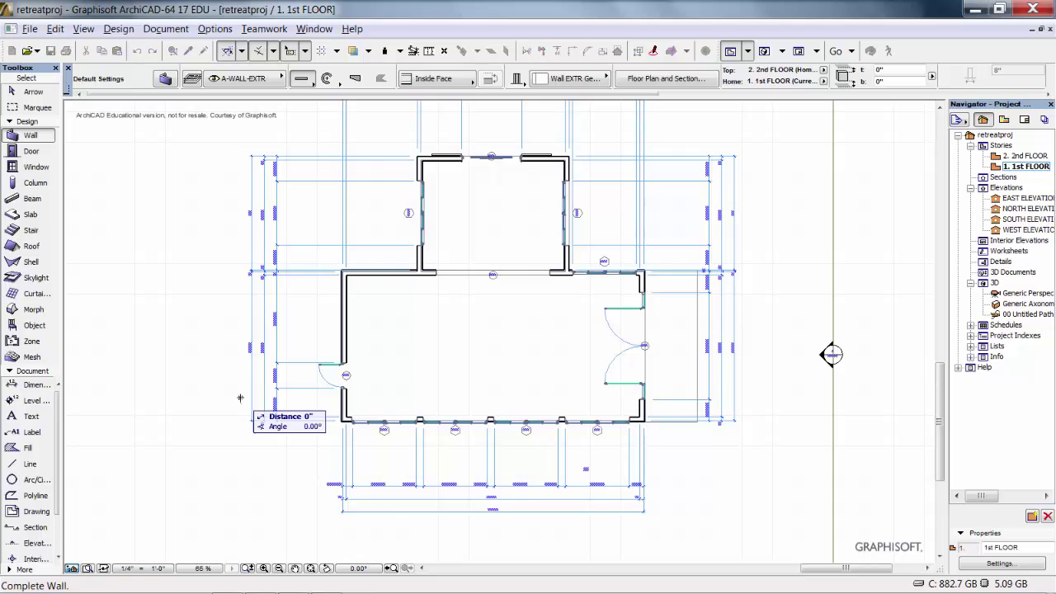
left_click(211, 429)
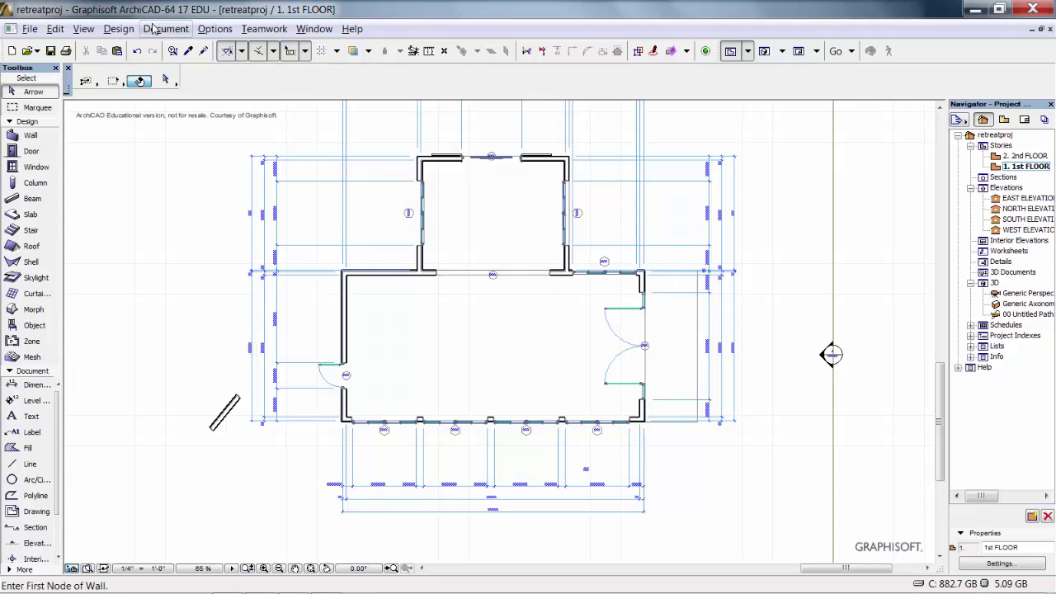
left_click(138, 51)
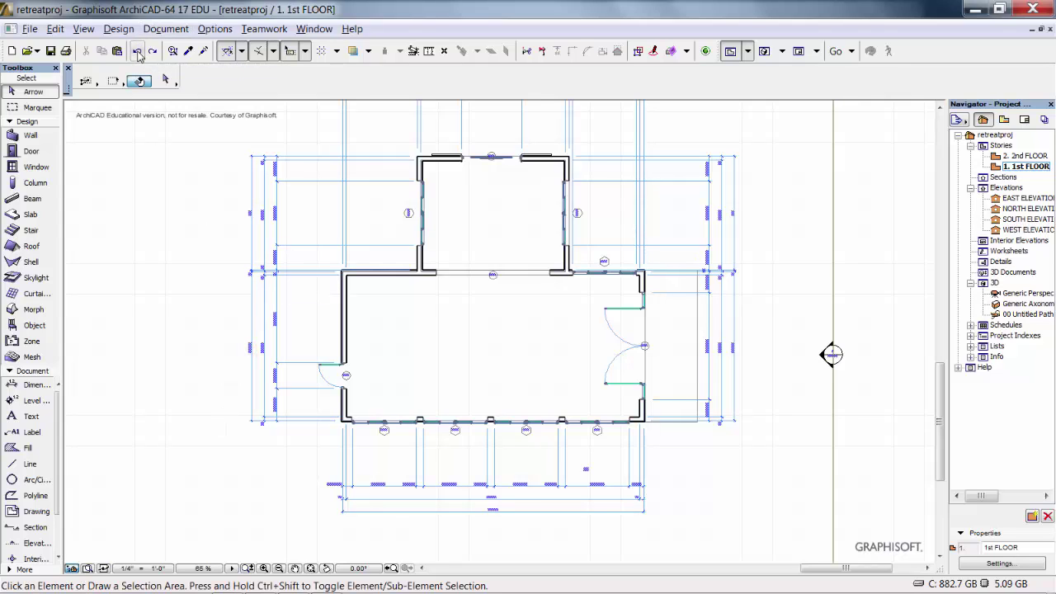
left_click(137, 51)
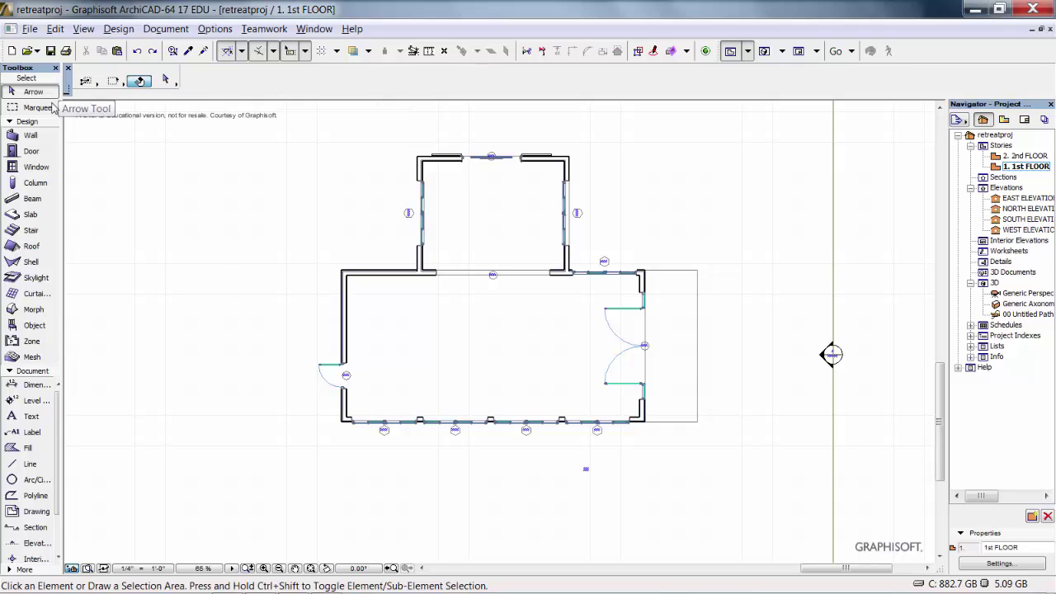
Automatically dimension only the plan's lower exterior wall with four-sided placement turned off, and undo the result.
left_click(348, 423)
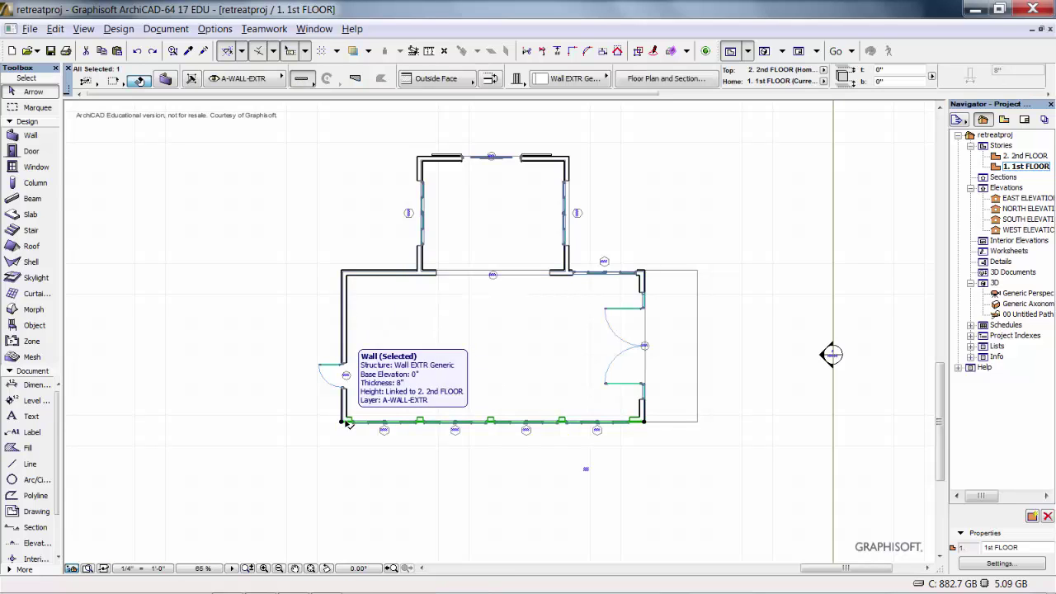
left_click(162, 29)
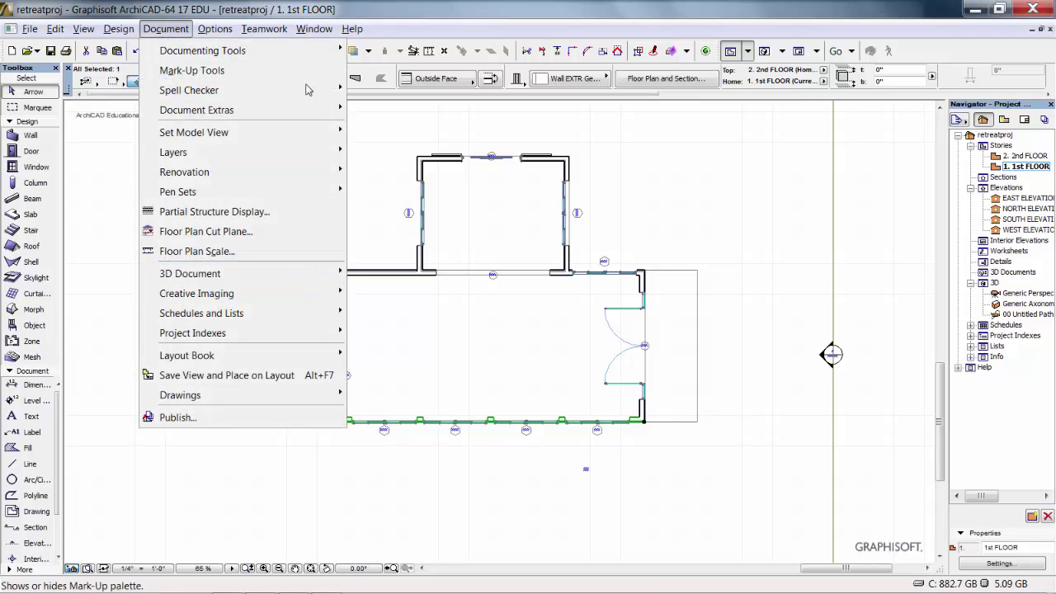
mouse_move(334, 113)
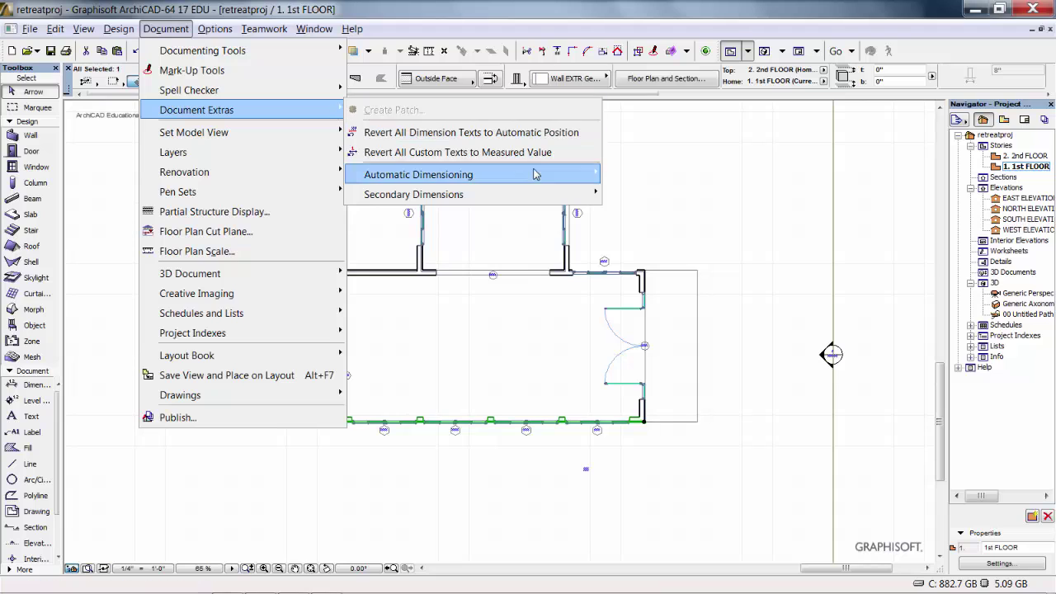
mouse_move(593, 174)
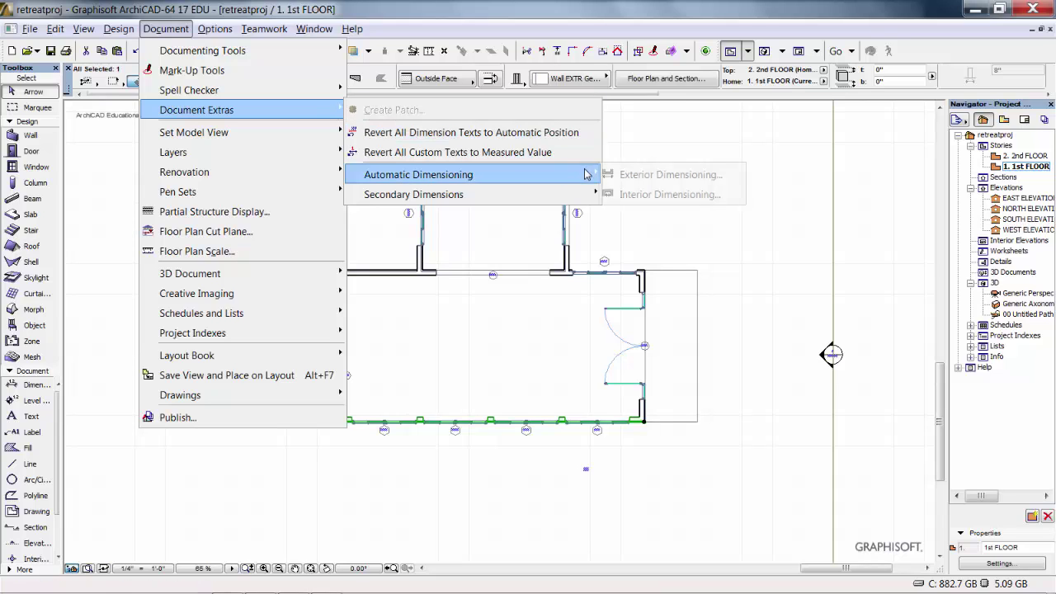
left_click(646, 176)
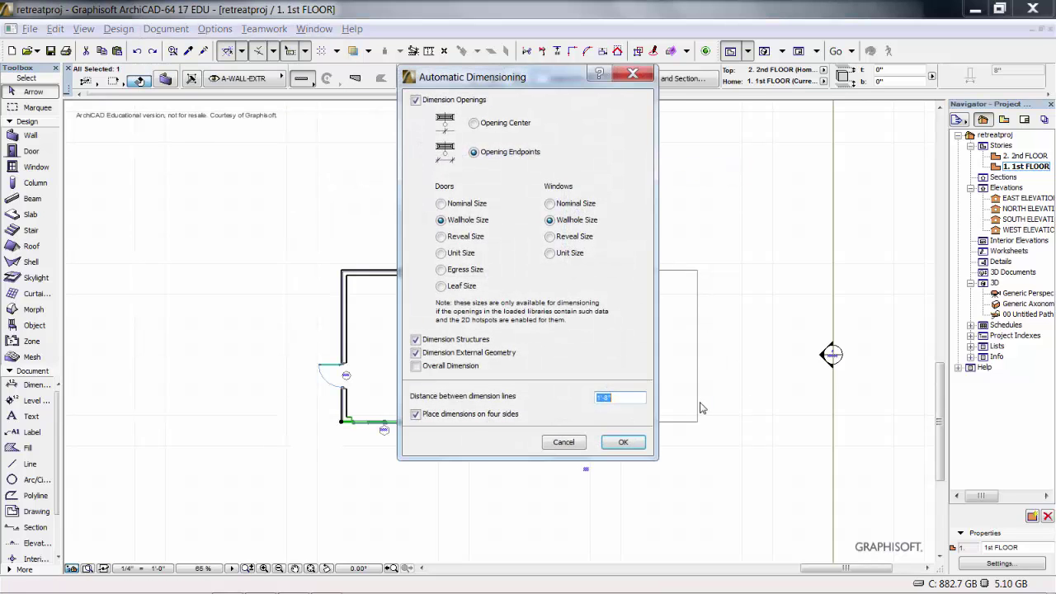
left_click(415, 414)
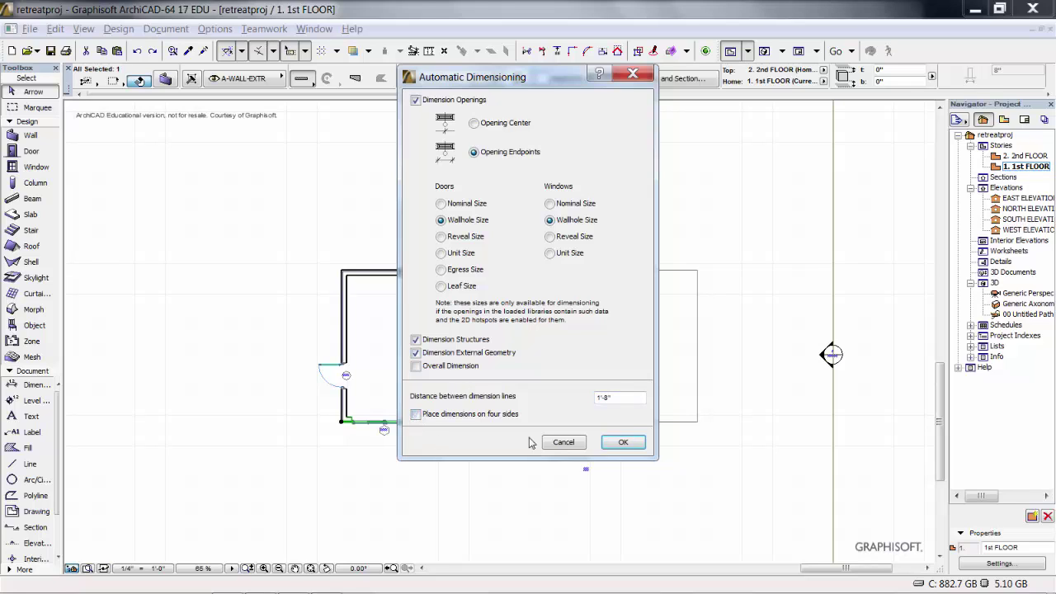
left_click(624, 443)
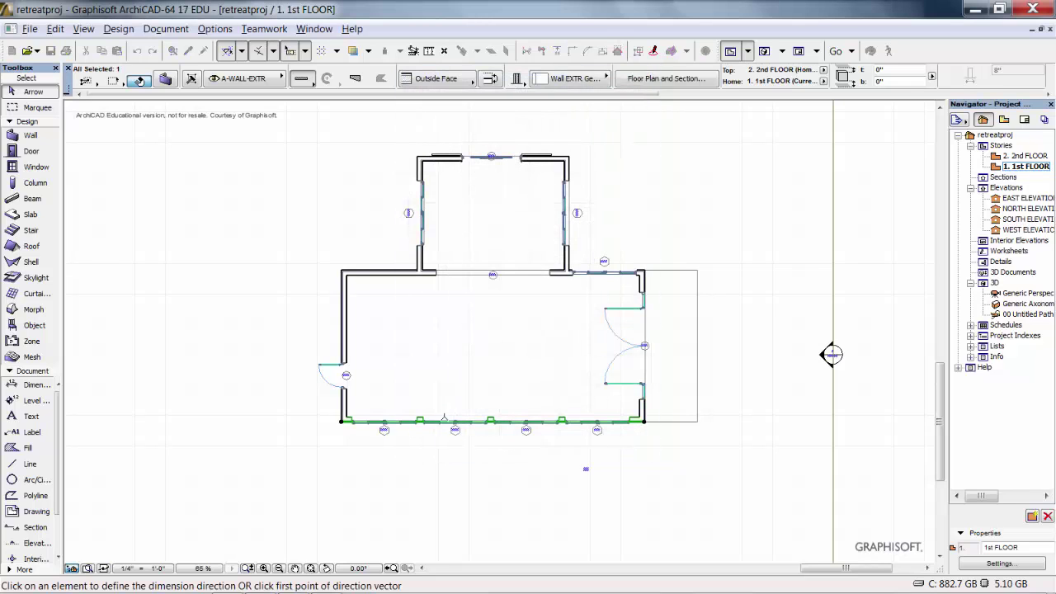
left_click(439, 422)
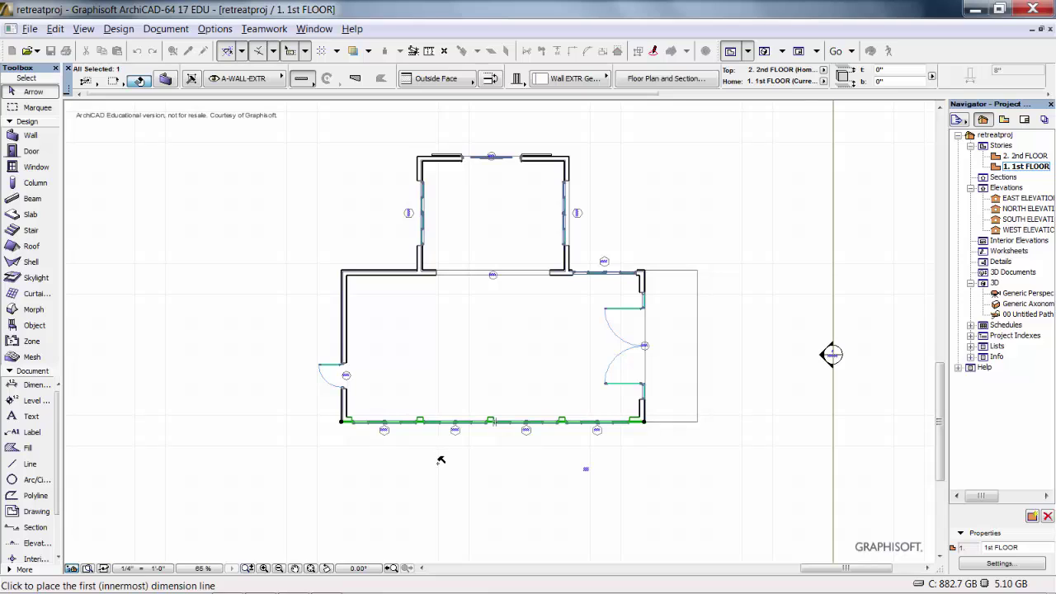
left_click(440, 460)
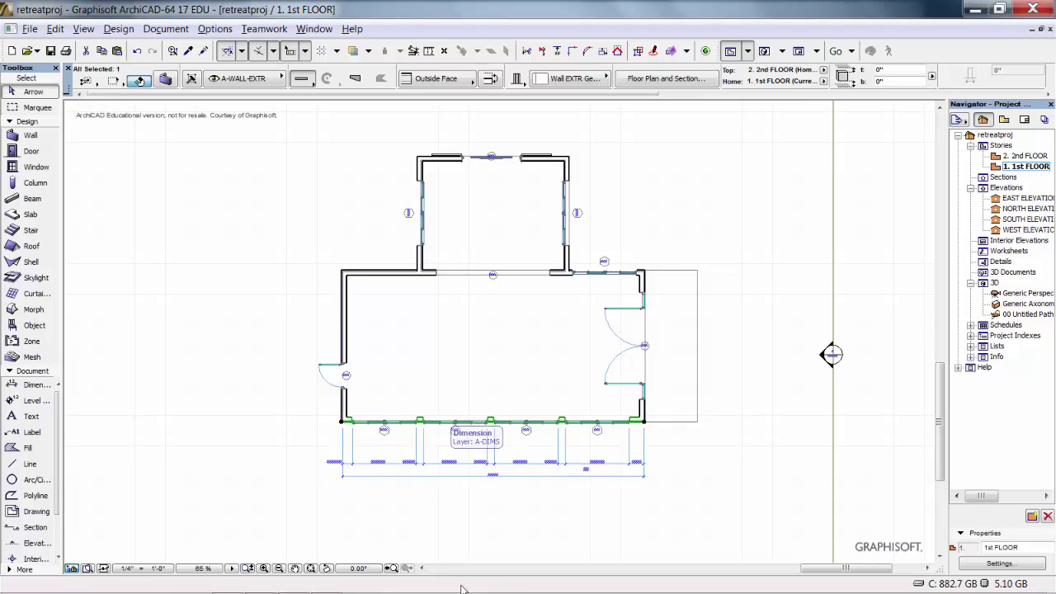
left_click(137, 51)
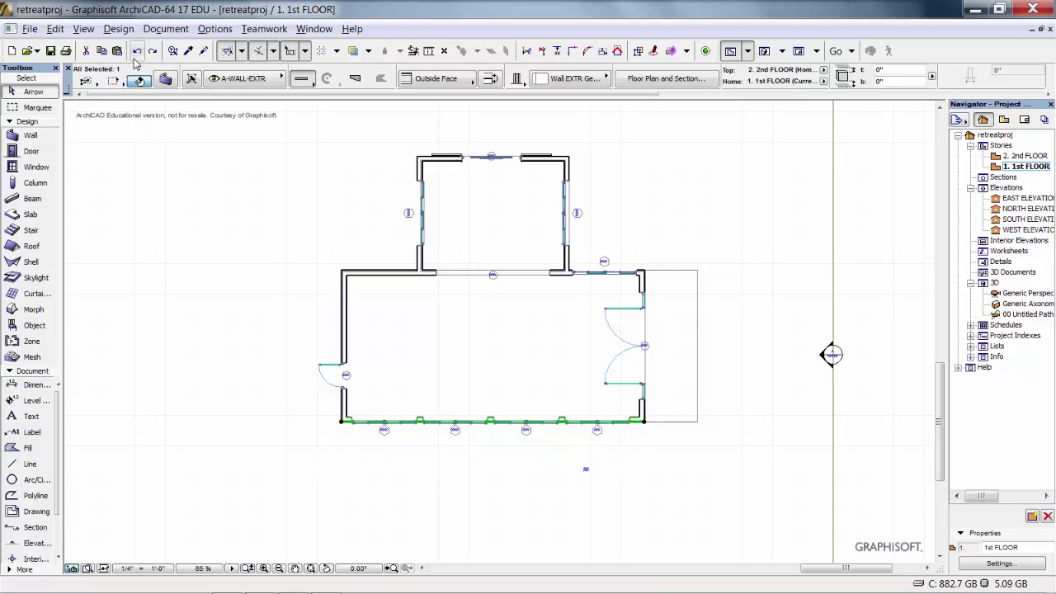
key("Escape")
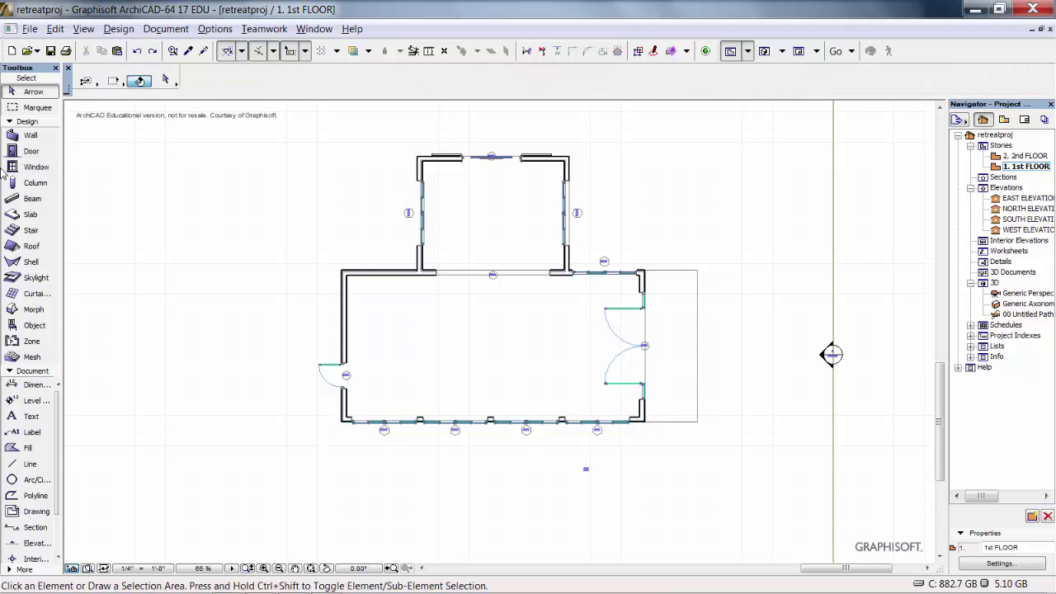
Manually dimension the overall length of the lower exterior wall from corner to corner, placing the line below the plan.
left_click(33, 386)
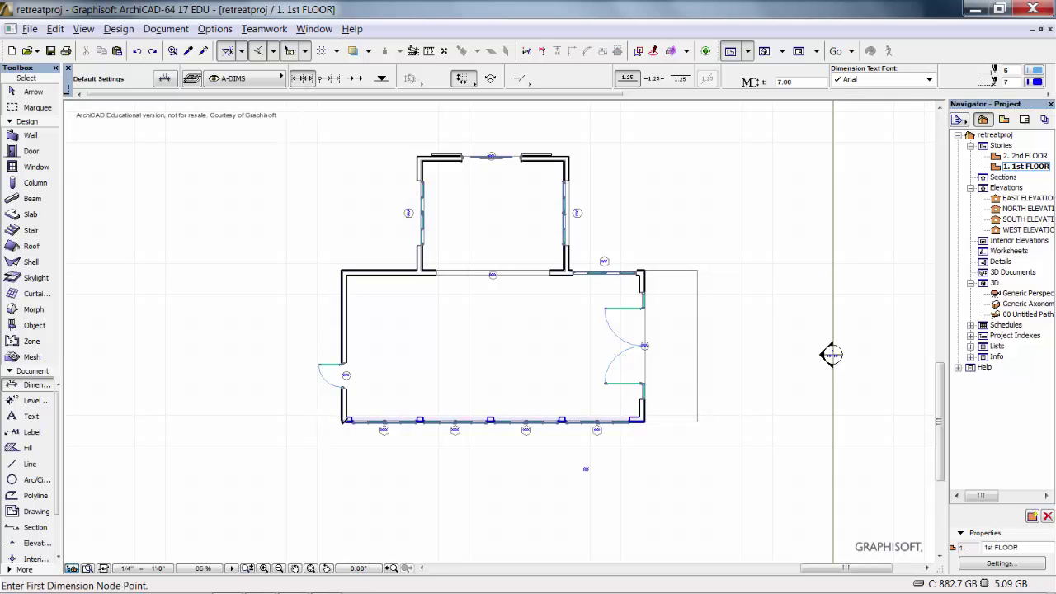
left_click(341, 421)
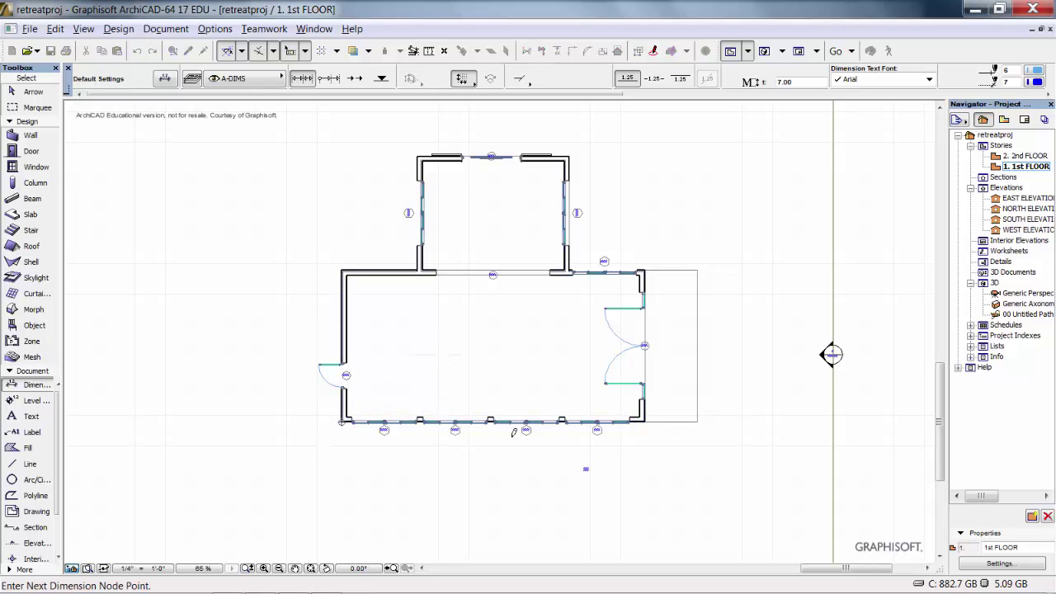
left_click(646, 420)
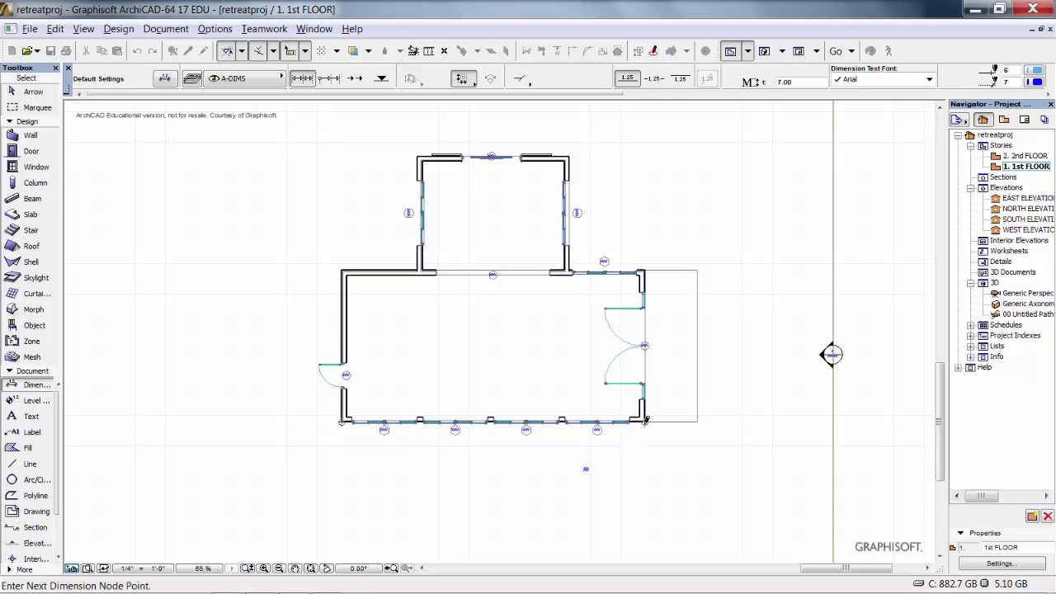
double_click(647, 419)
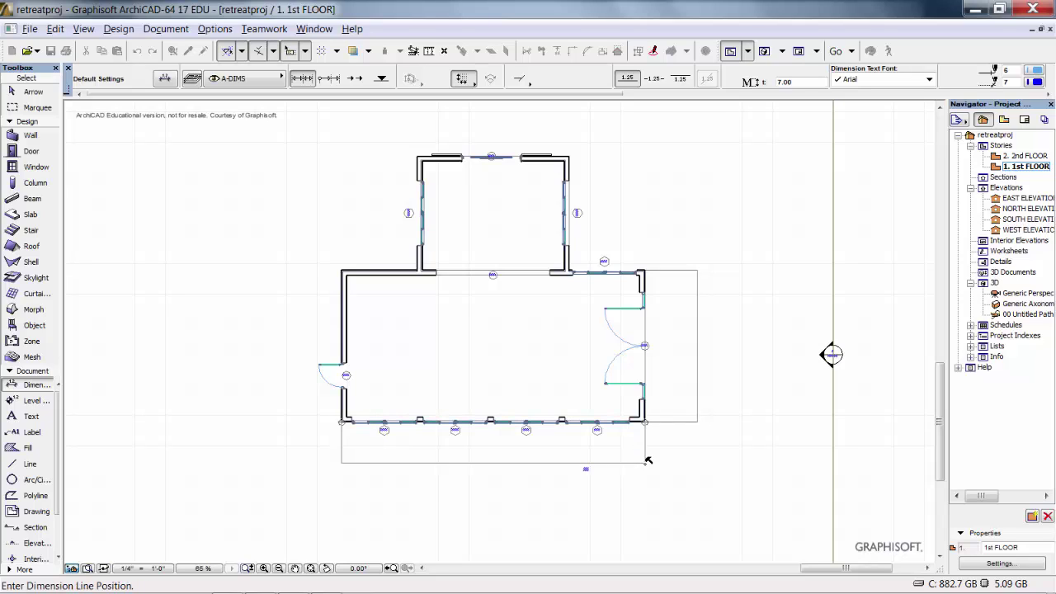
left_click(647, 487)
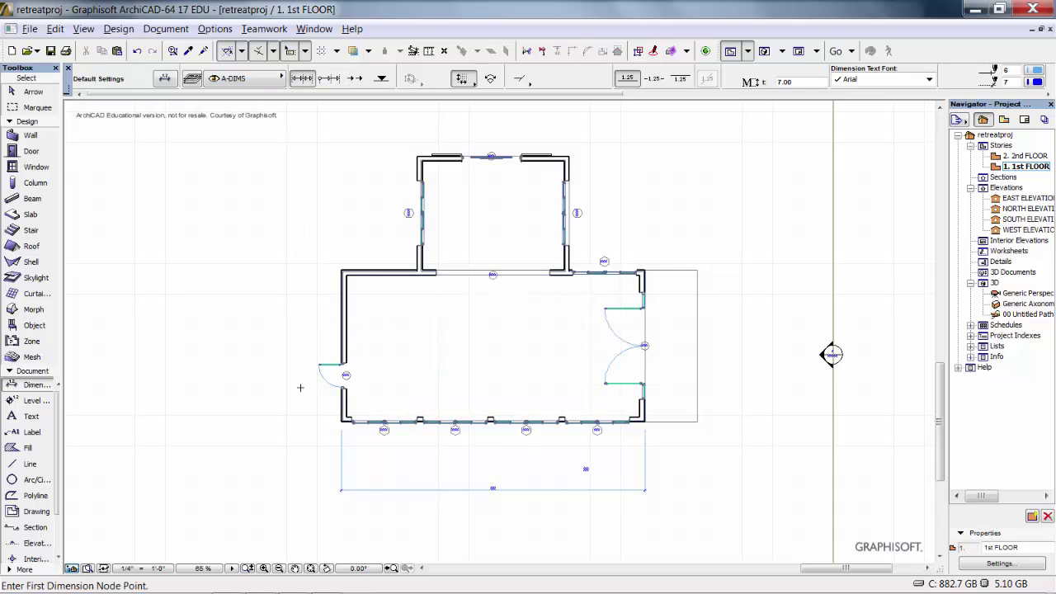
Add a chain dimension through the window opening edges of the lower wall, between the wall and the overall dimension.
left_click(342, 420)
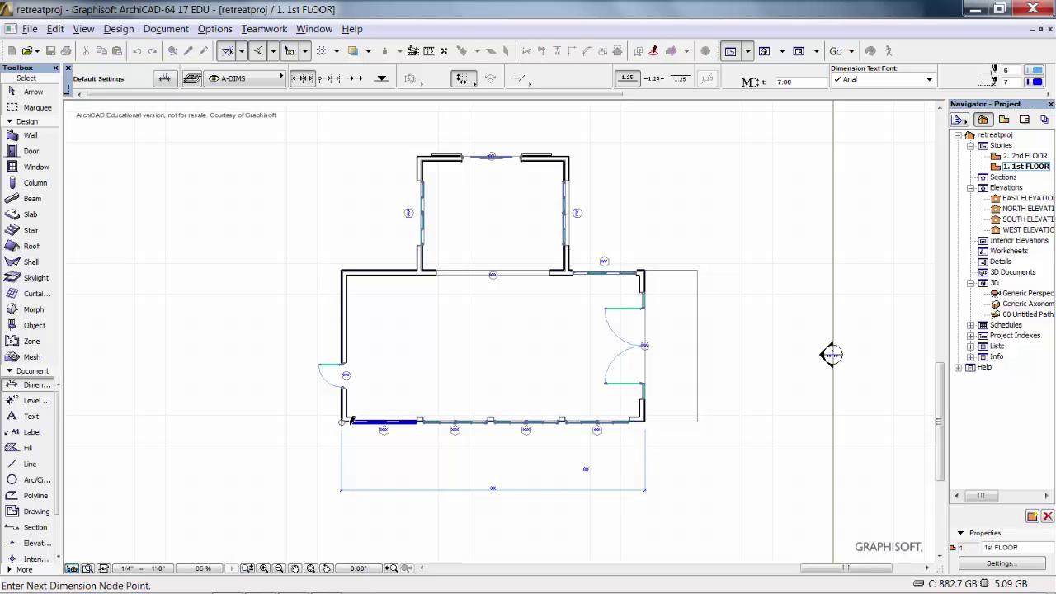
left_click(364, 422)
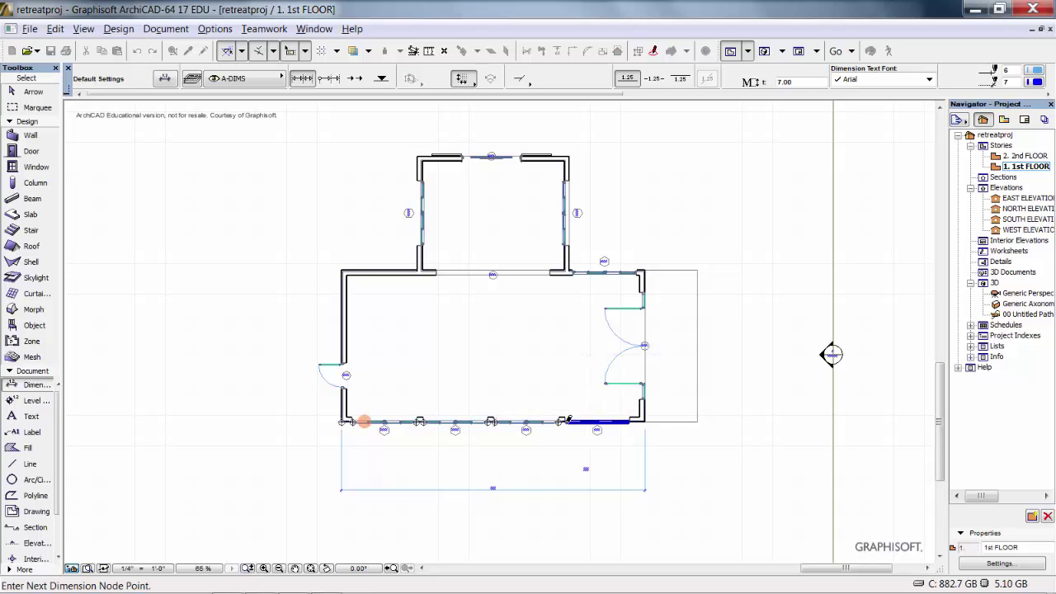
double_click(646, 420)
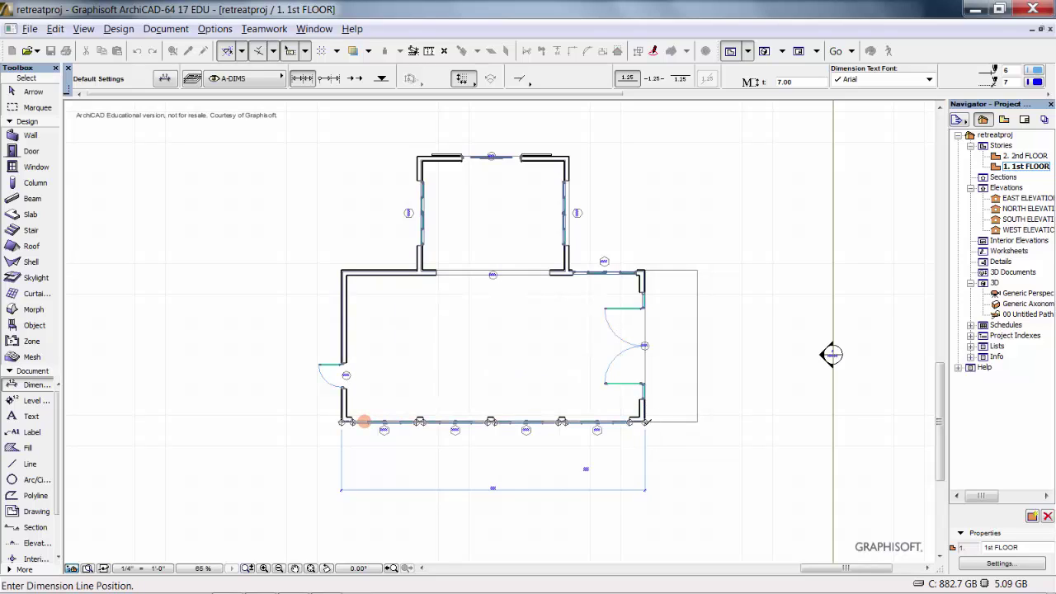
left_click(635, 457)
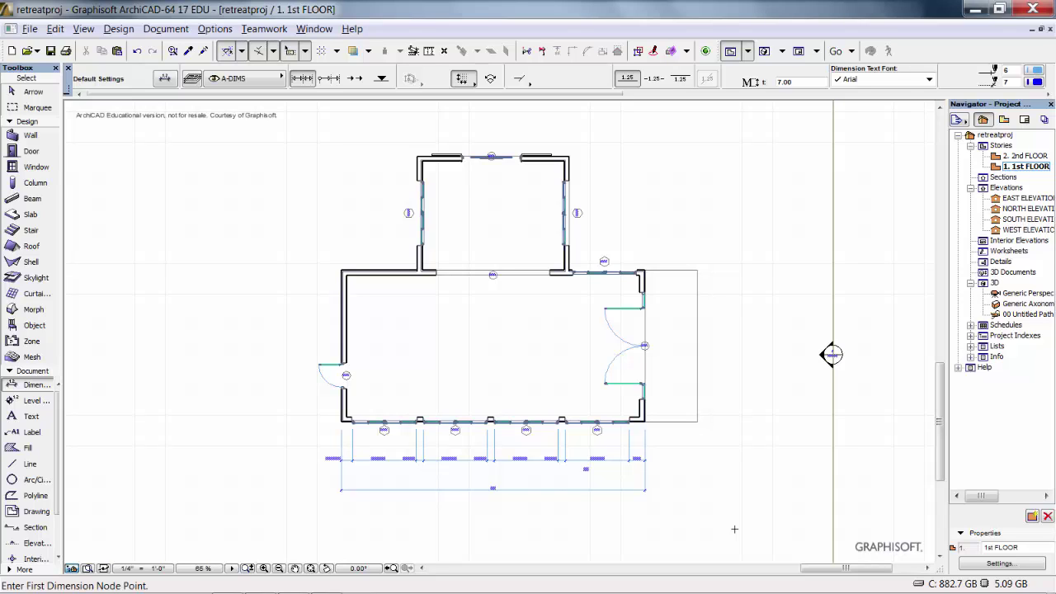
Undo the chain dimension of the lower wall's window openings.
left_click(477, 88)
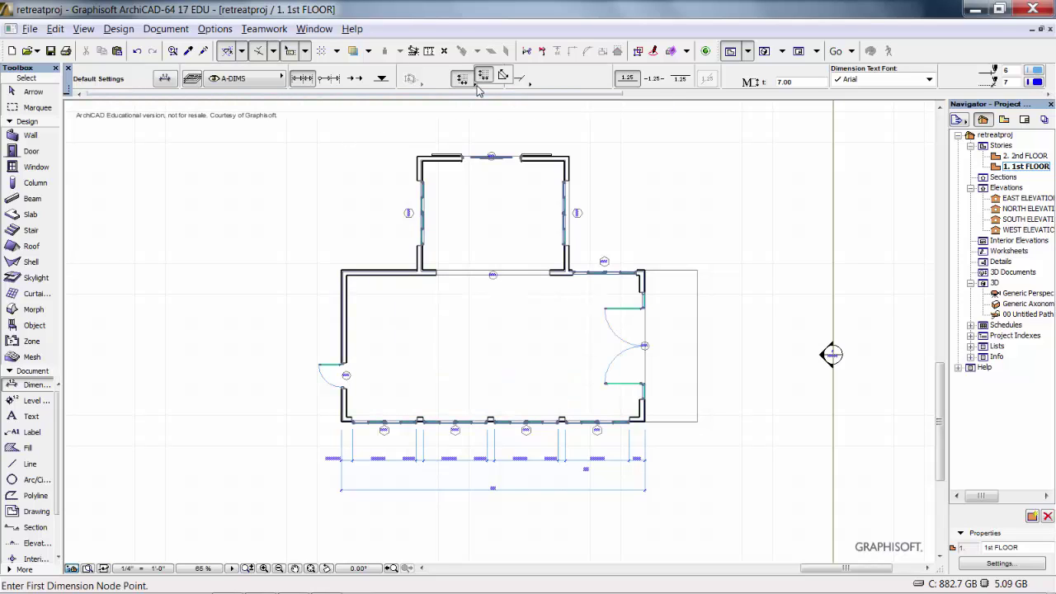
left_click(504, 76)
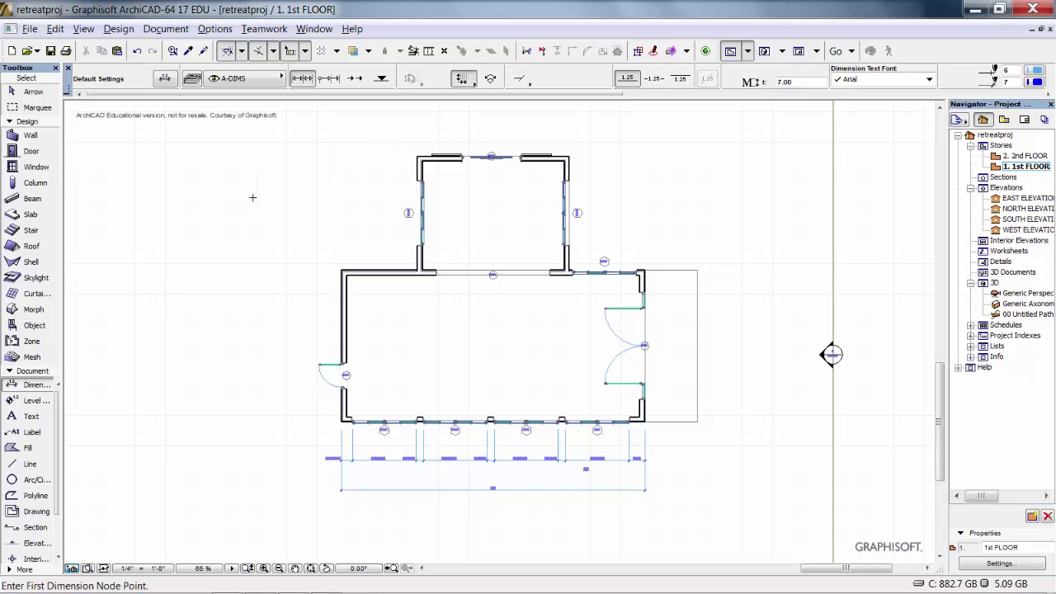
left_click(137, 52)
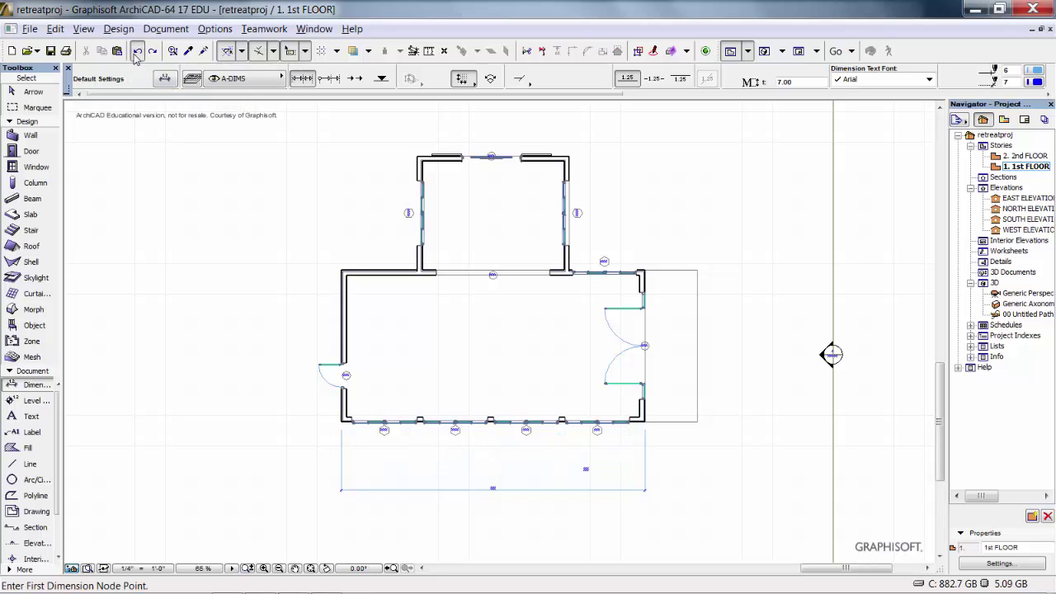
Undo the overall dimension of the lower wall and delete the leftover dimension mark below the plan.
left_click(137, 52)
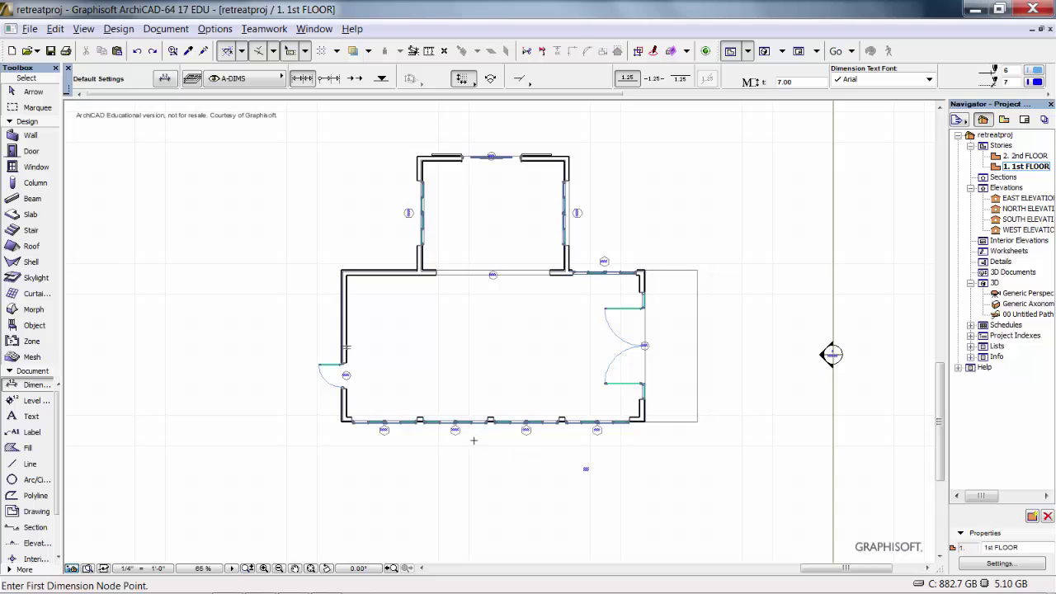
left_click(566, 492)
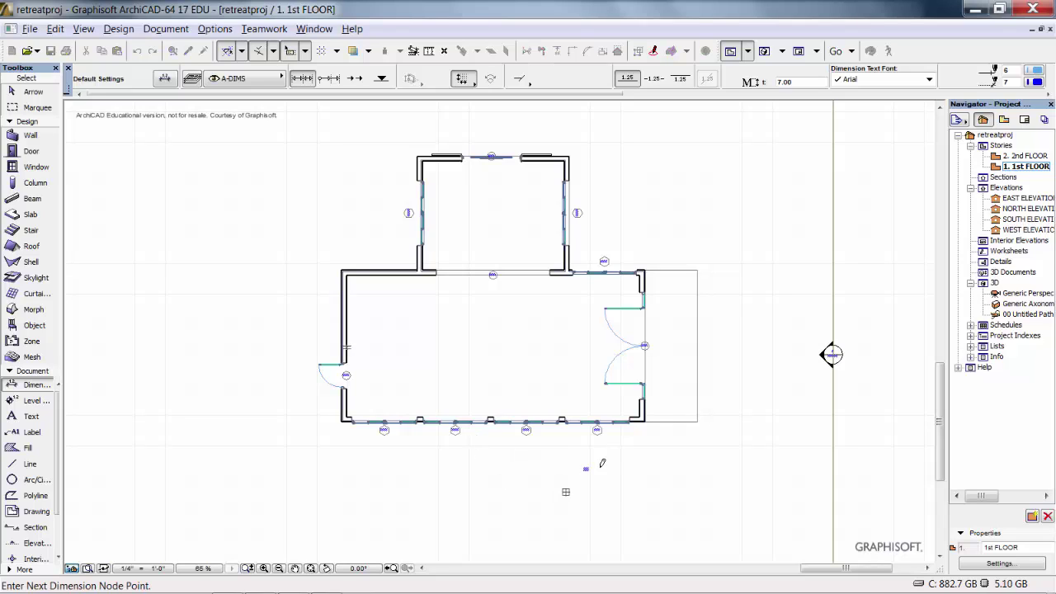
key("Escape")
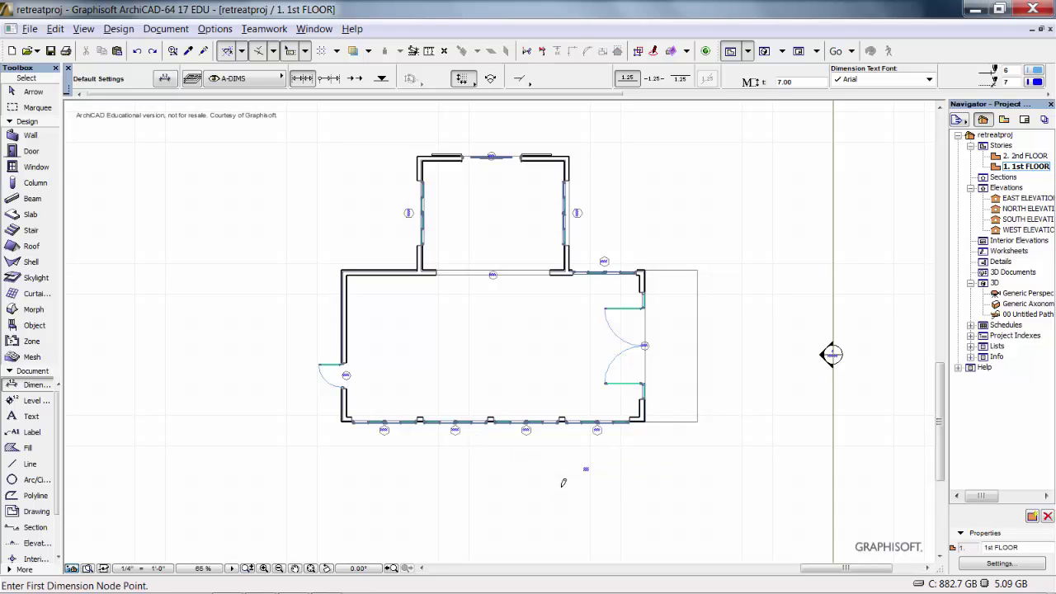
left_click_drag(578, 486, 608, 455)
key("Delete")
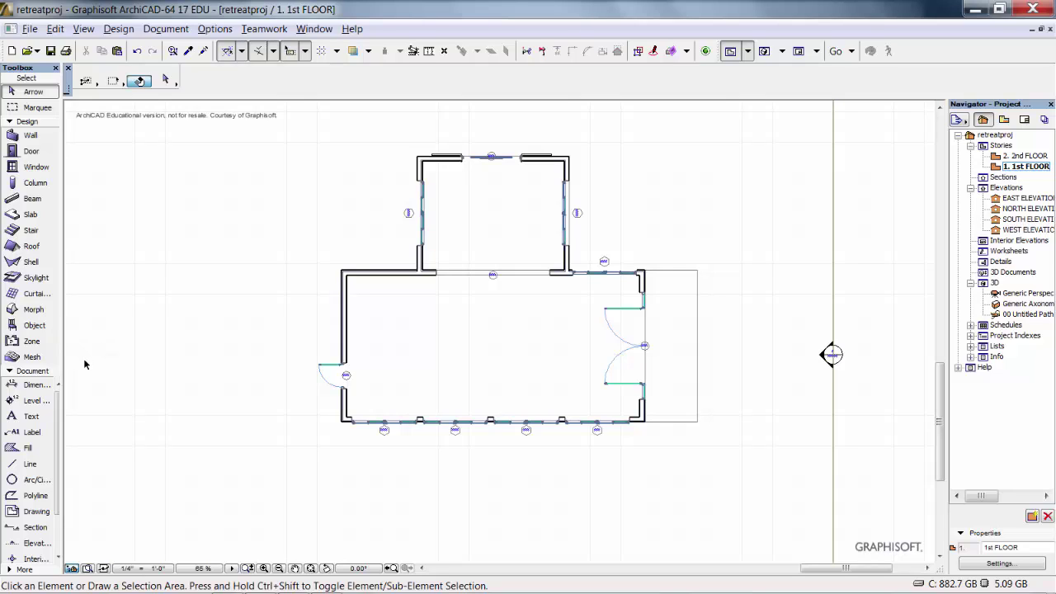
Place a text block reading "Your Name" below the lower-right corner of the floor plan.
left_click(30, 418)
left_click(599, 501)
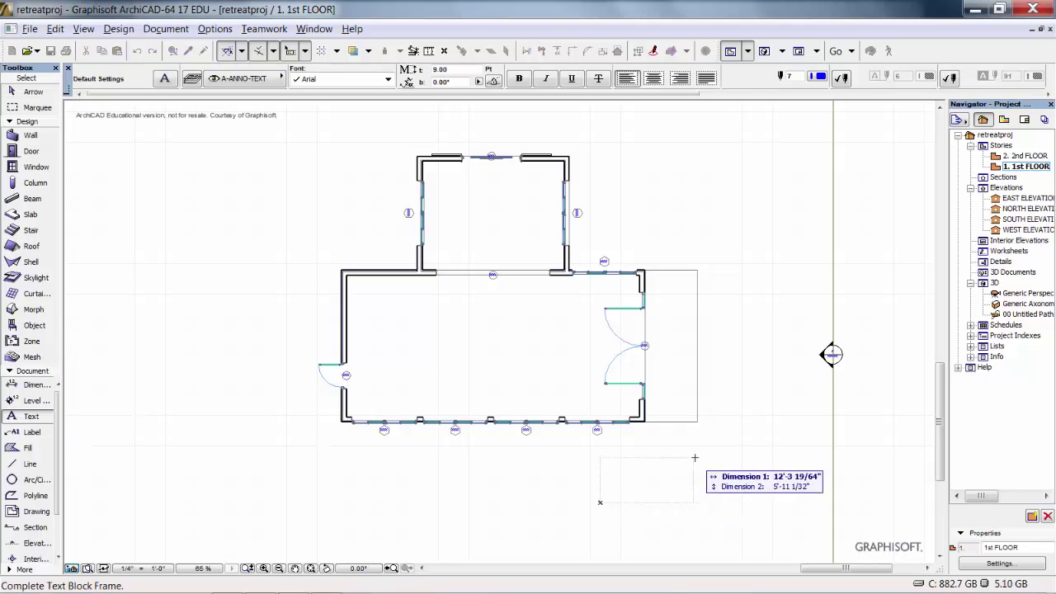
left_click(707, 460)
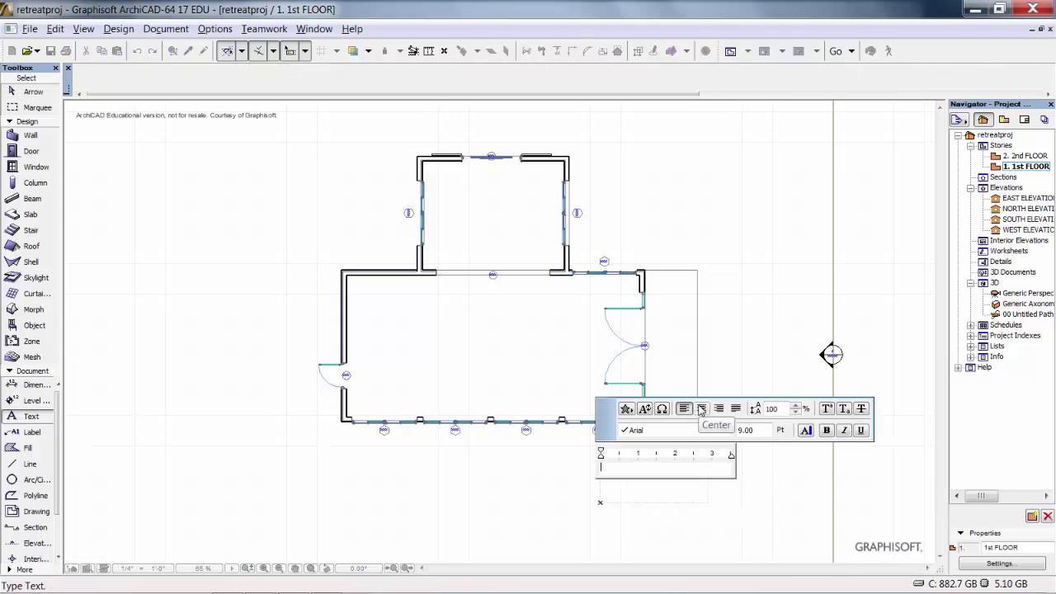
type("Your Name")
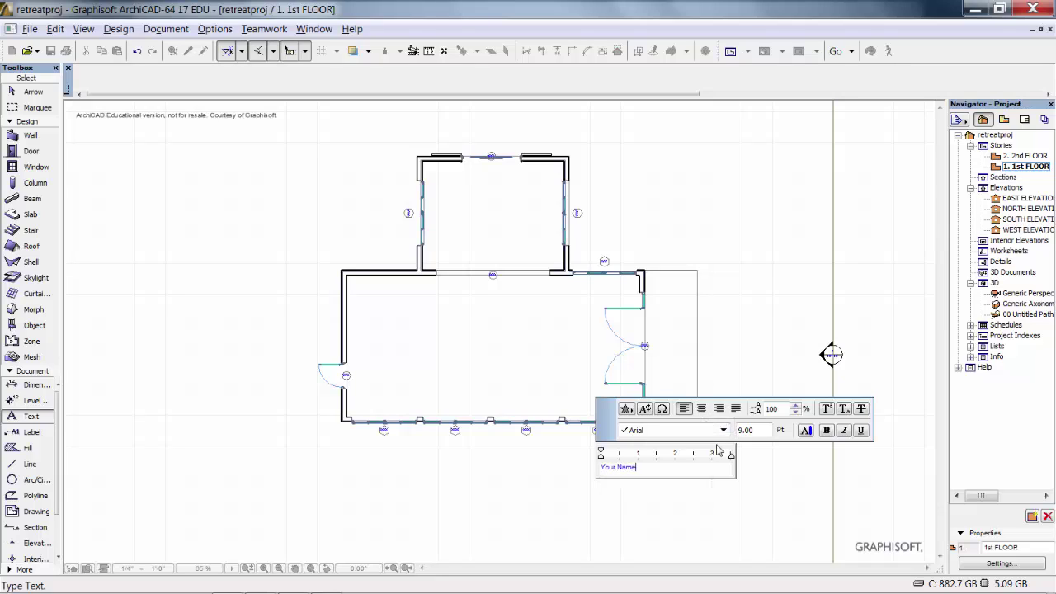
key("Return")
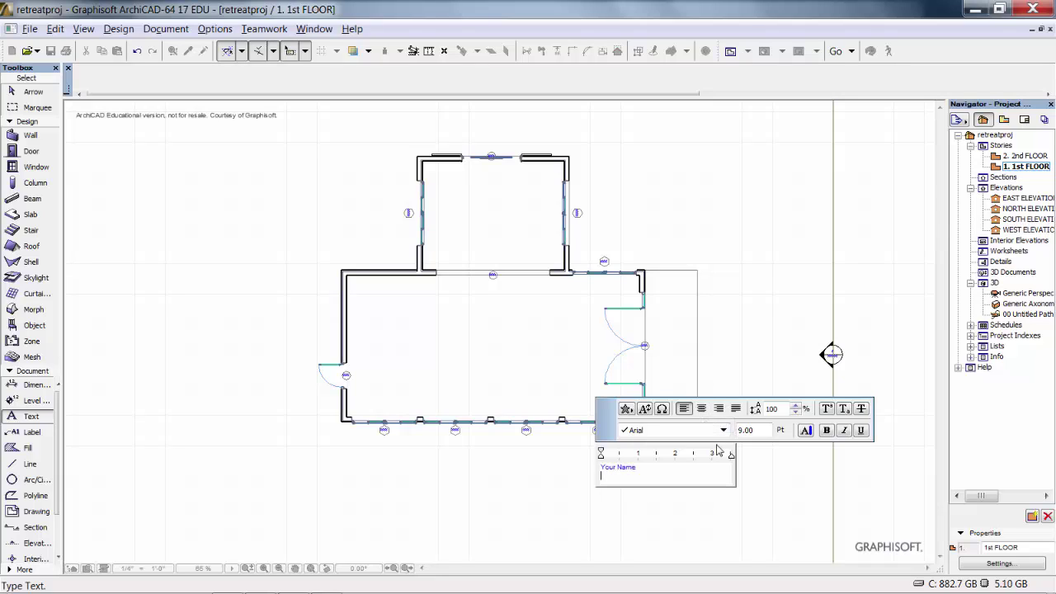
left_click(815, 457)
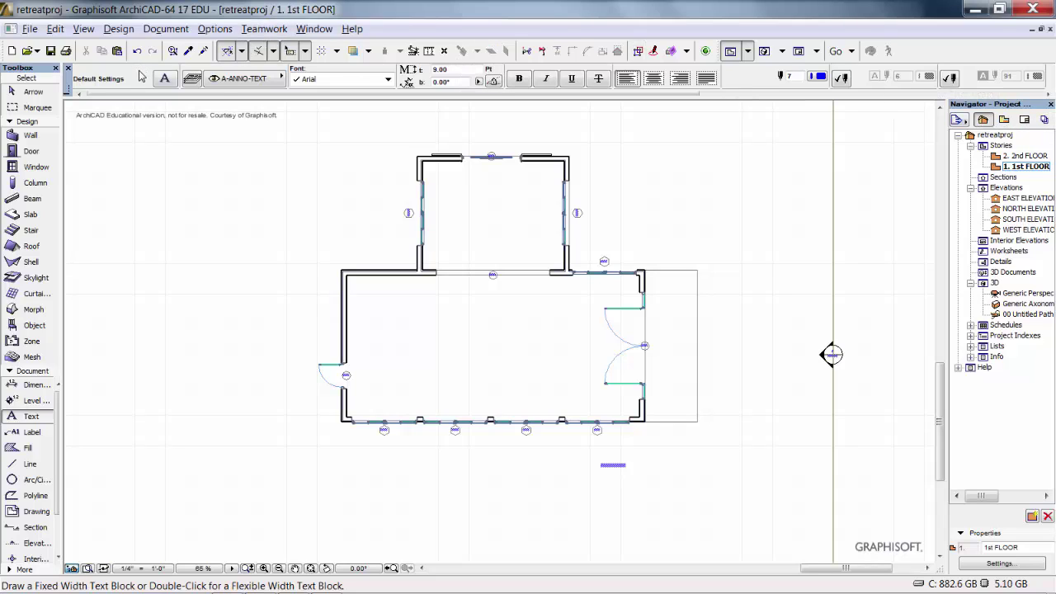
Open the print settings for the floor plan and set the print scale to Fit to Page.
left_click(30, 30)
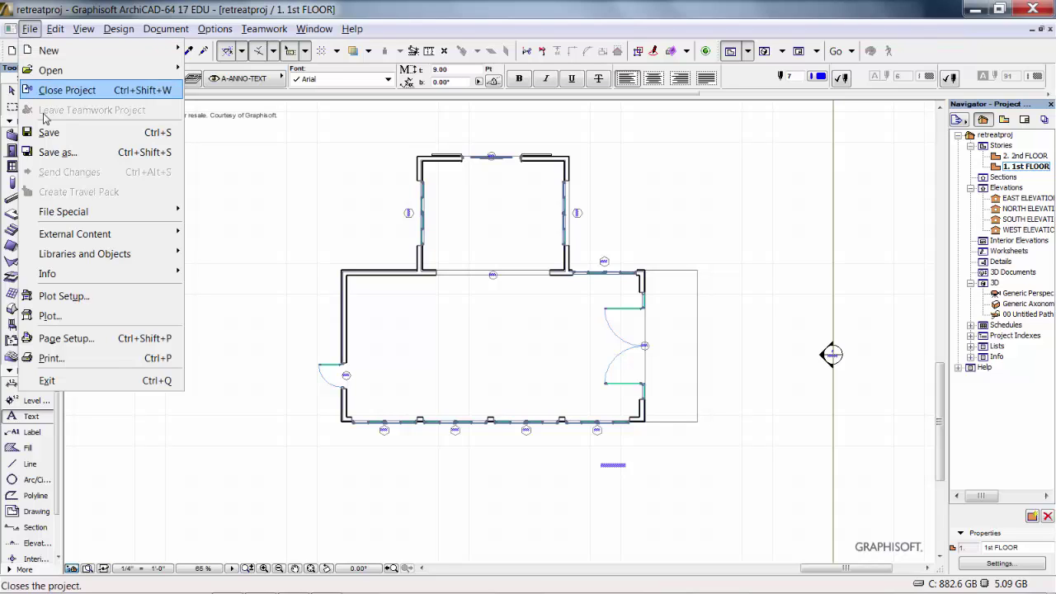
mouse_move(94, 213)
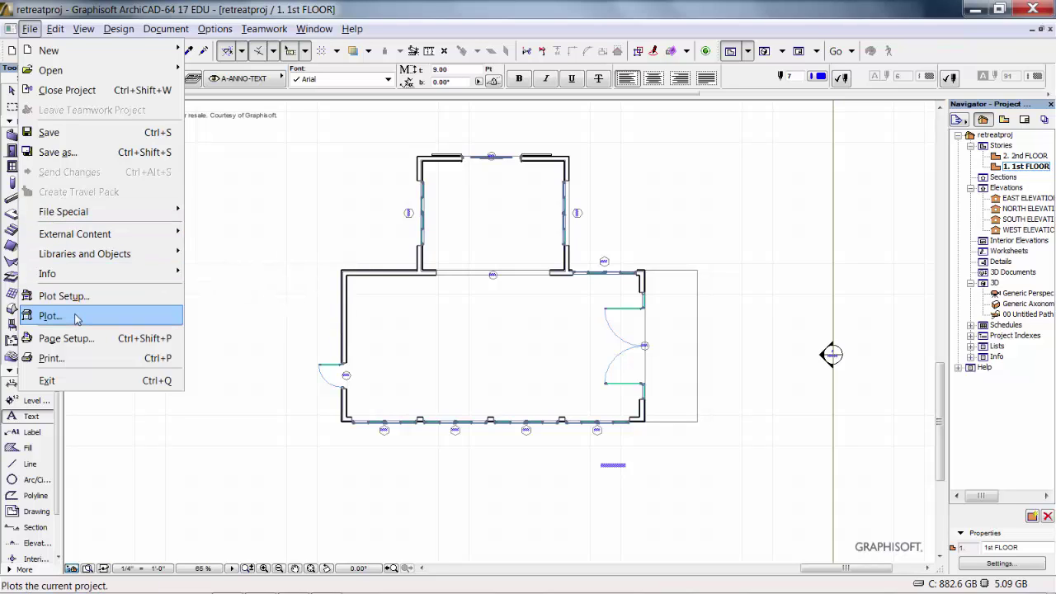
left_click(58, 358)
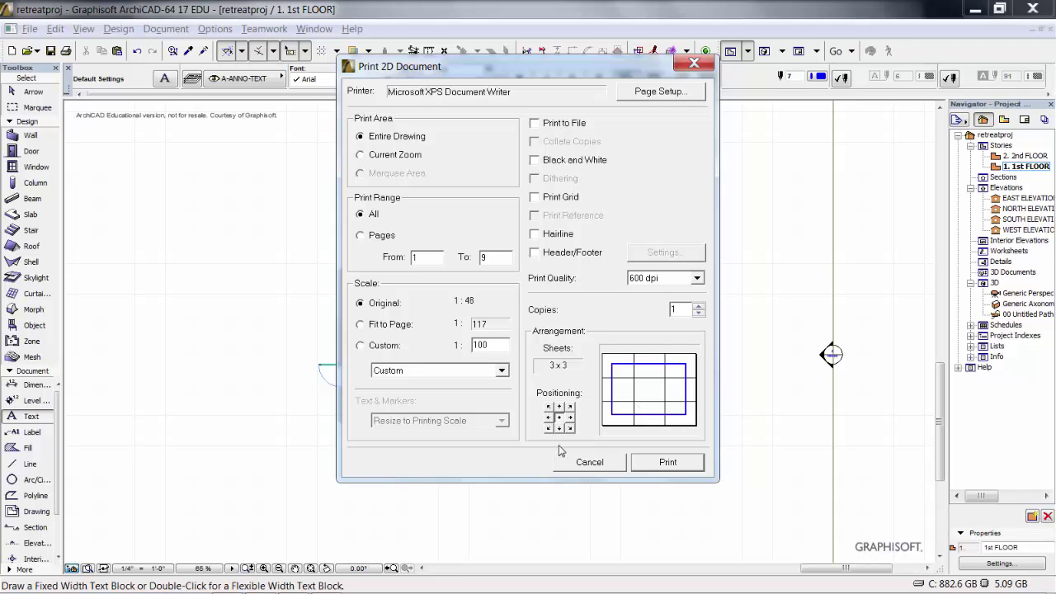
left_click(361, 325)
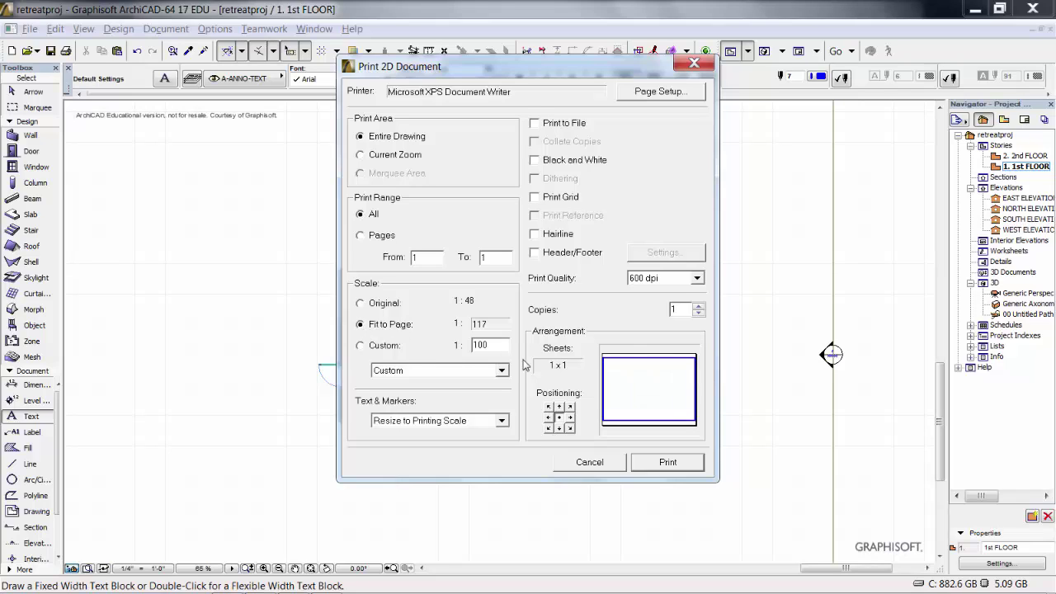
Change the print page orientation to Portrait in the page setup.
left_click(675, 93)
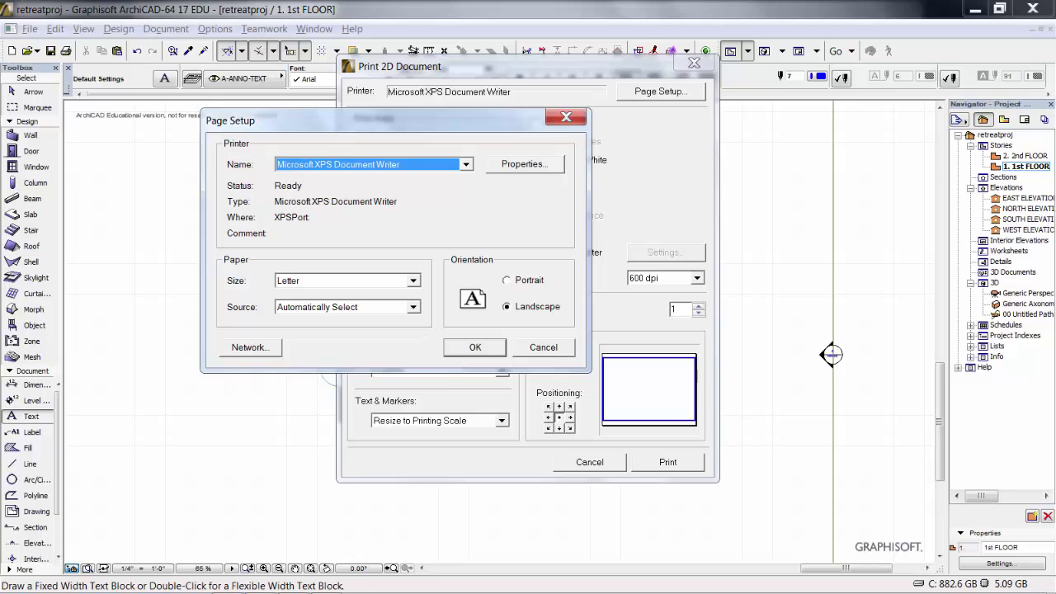
left_click(509, 282)
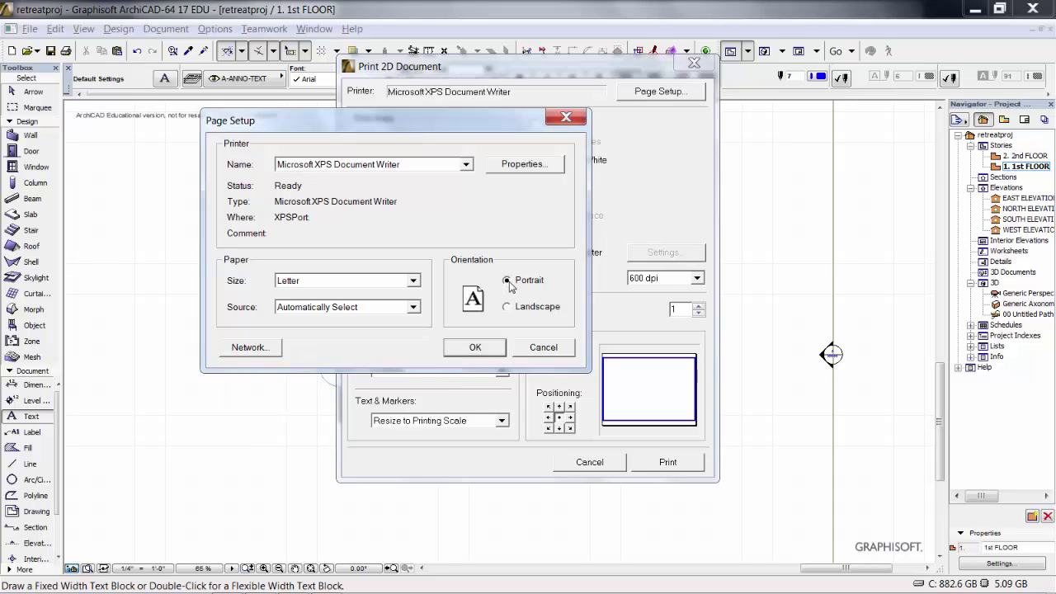
left_click(474, 348)
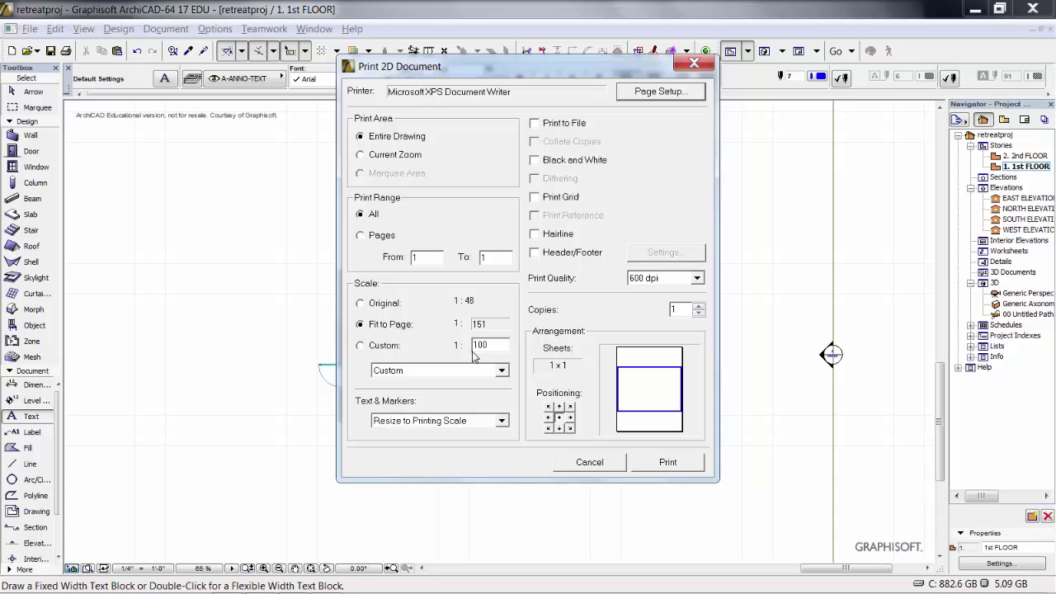
Set the print page orientation back to Landscape and close the print settings without printing.
left_click(661, 91)
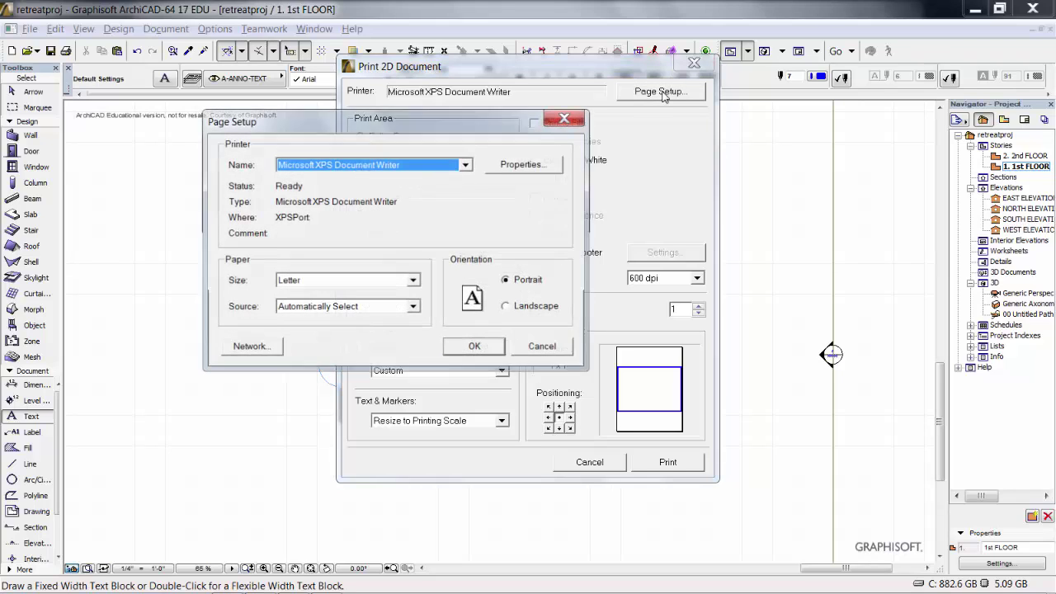
left_click(508, 307)
left_click(475, 348)
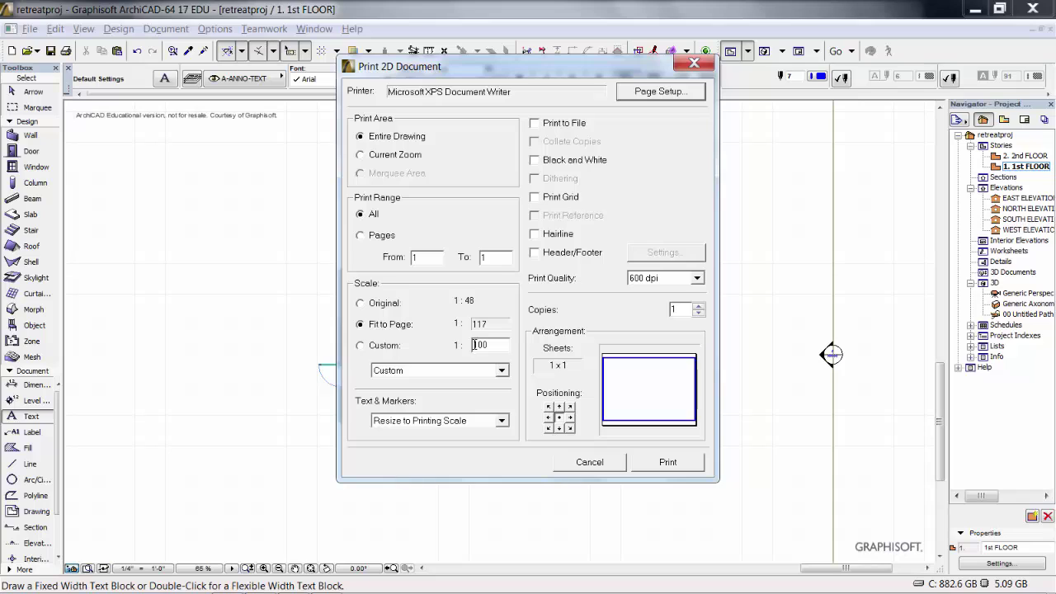
double_click(479, 345)
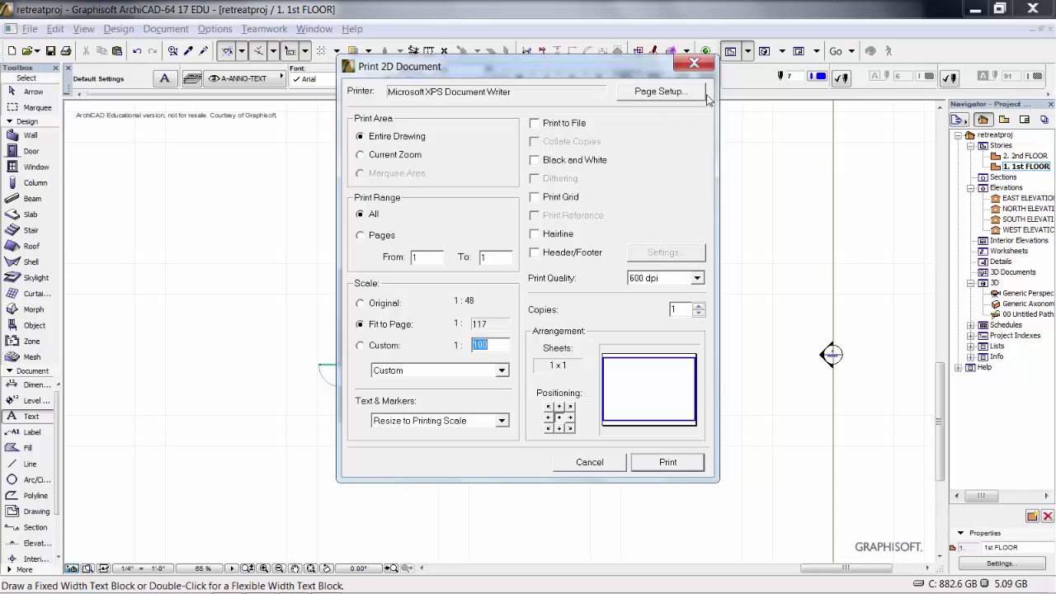
left_click(696, 66)
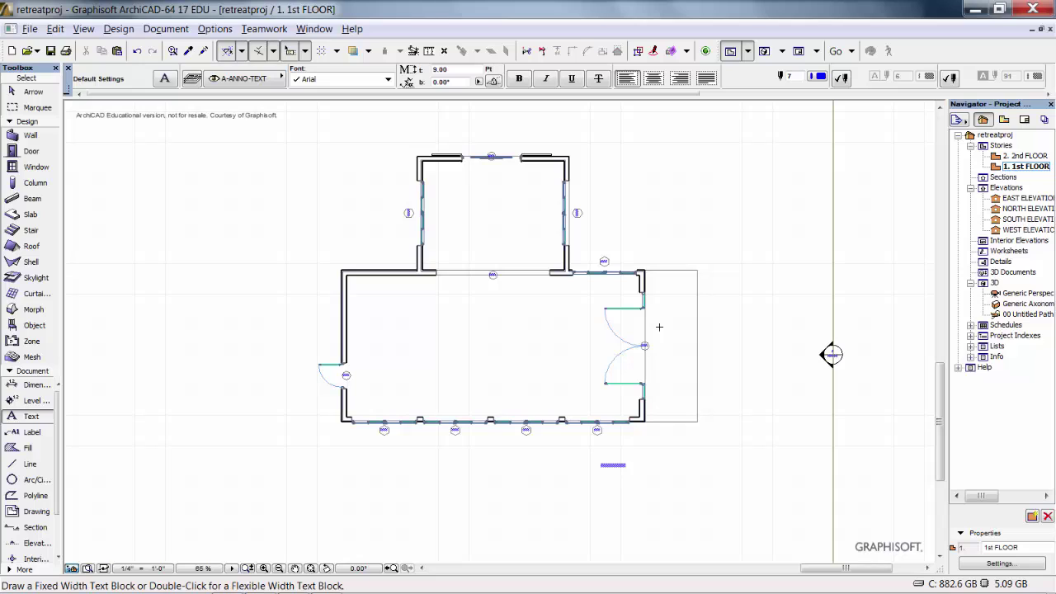
left_click(659, 327)
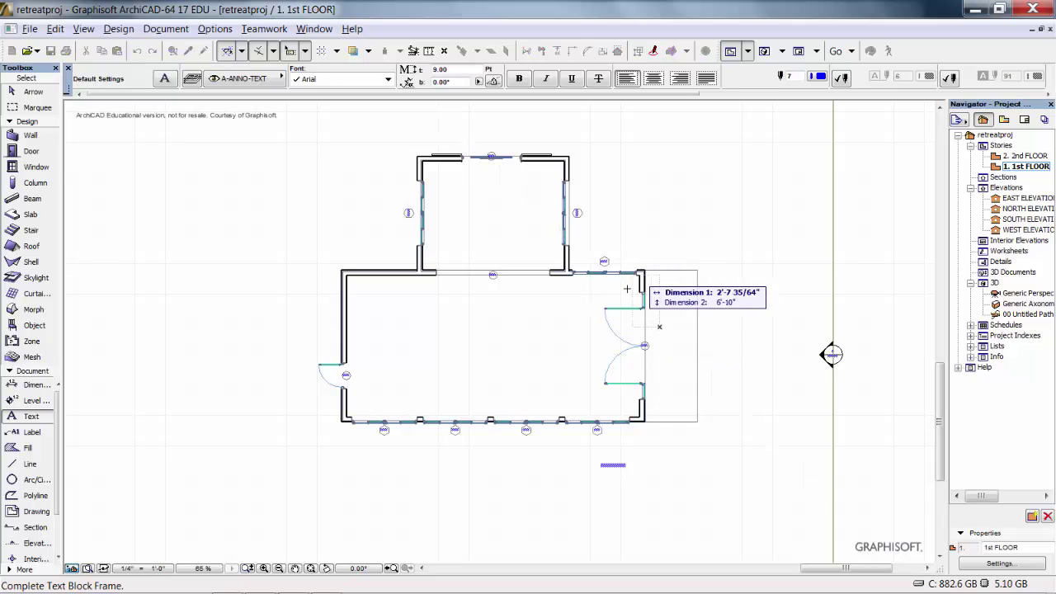
key("Escape")
key("Escape")
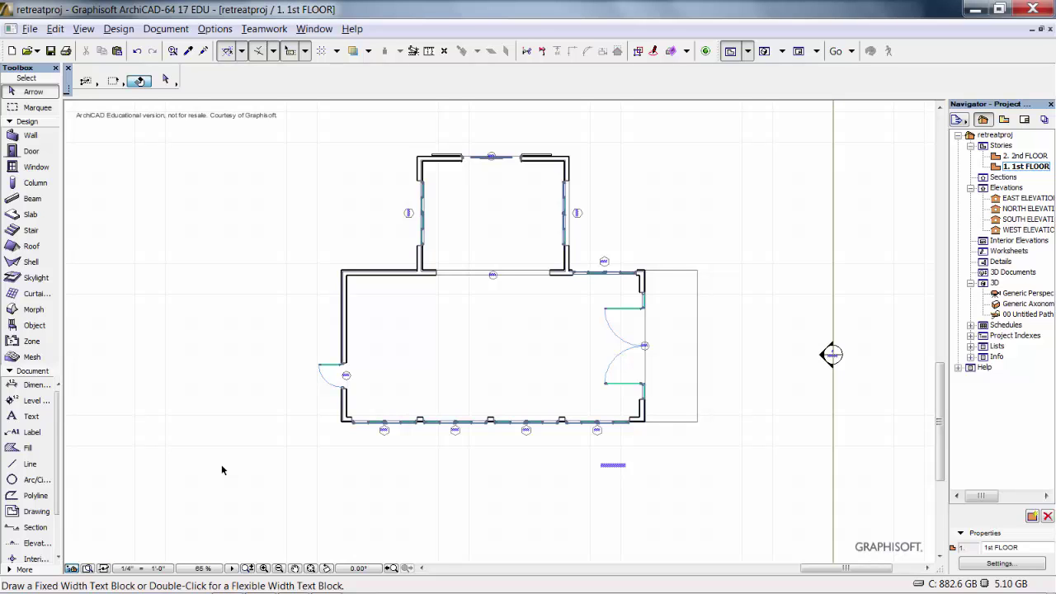
Make all layers visible in the layer settings and open the Generic Perspective 3D view of the building.
key("ctrl+l")
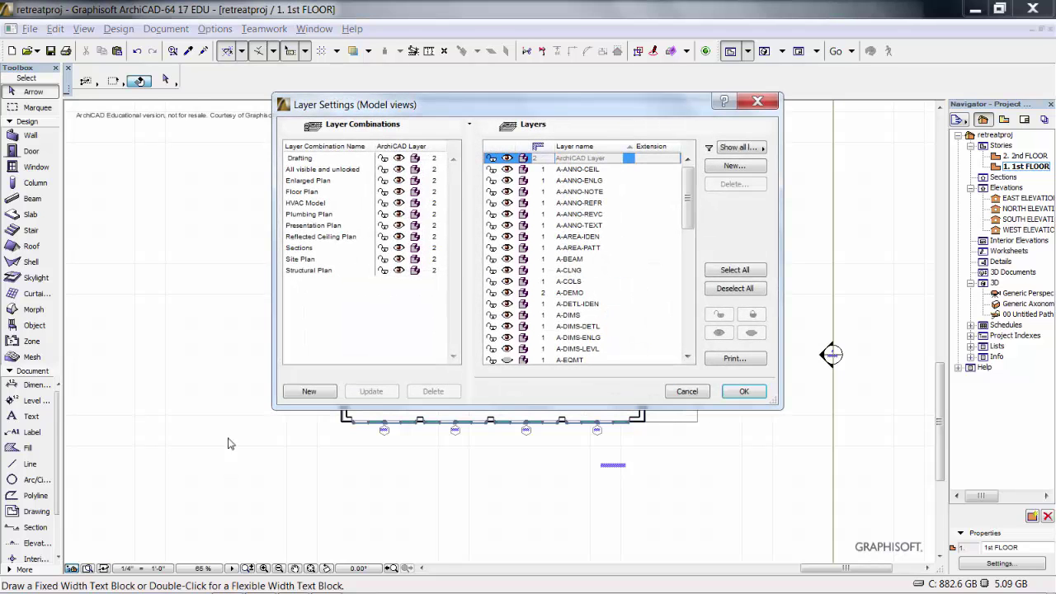
left_click(727, 272)
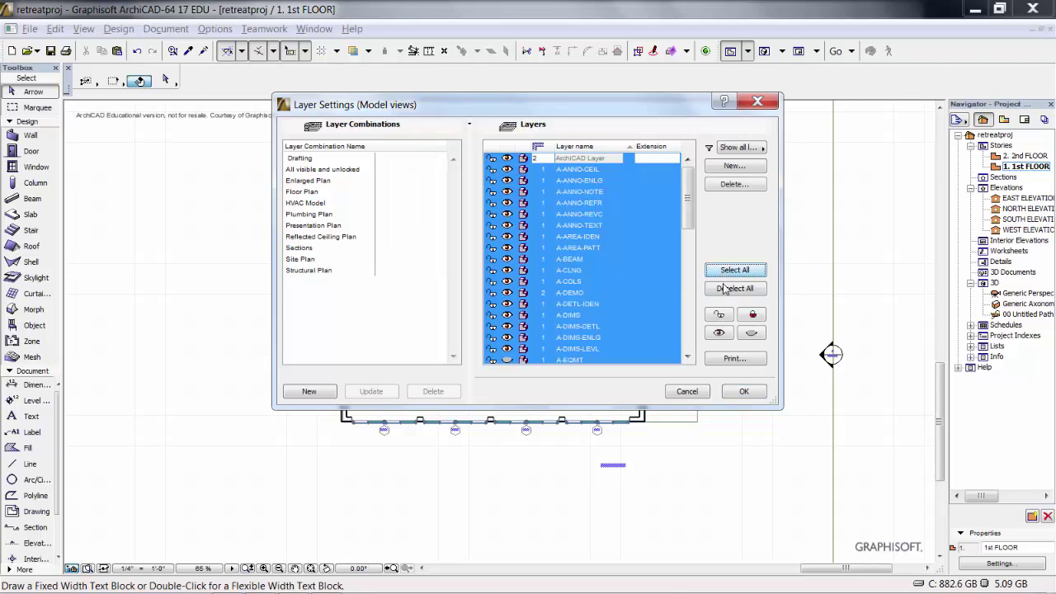
left_click(742, 392)
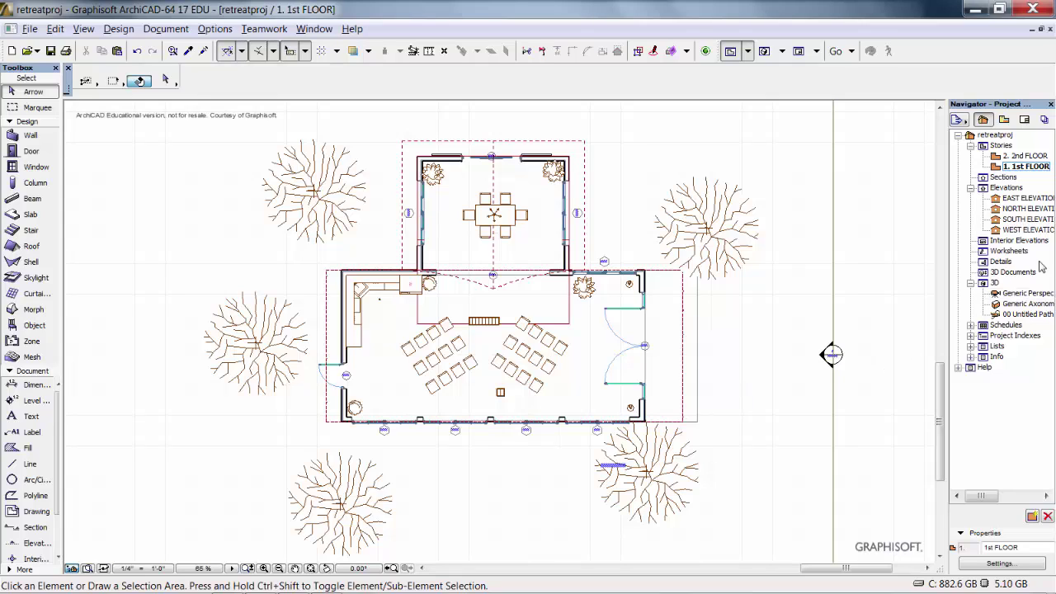
left_click(1007, 296)
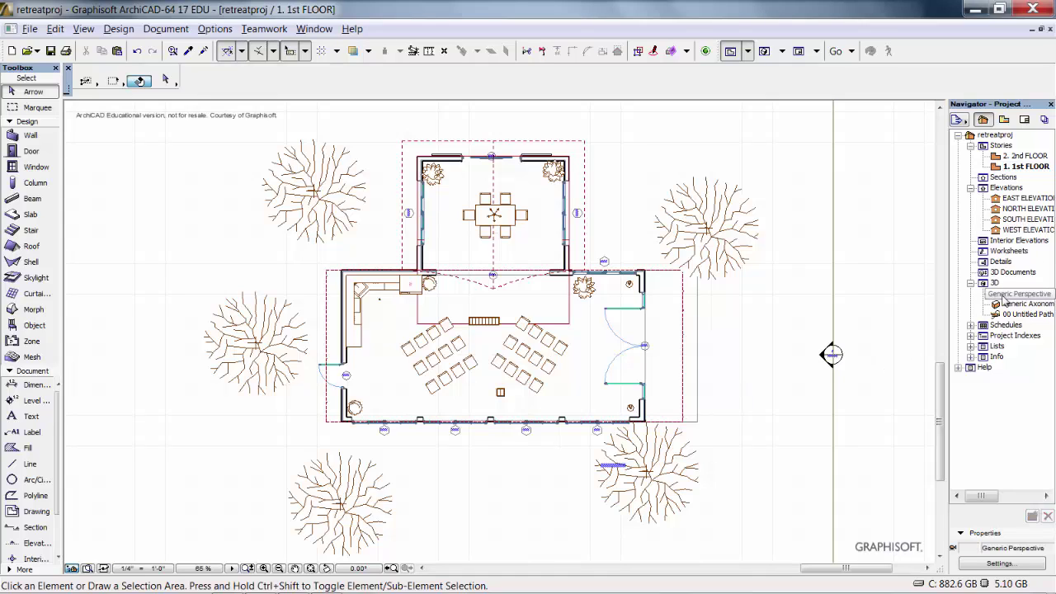
double_click(1002, 298)
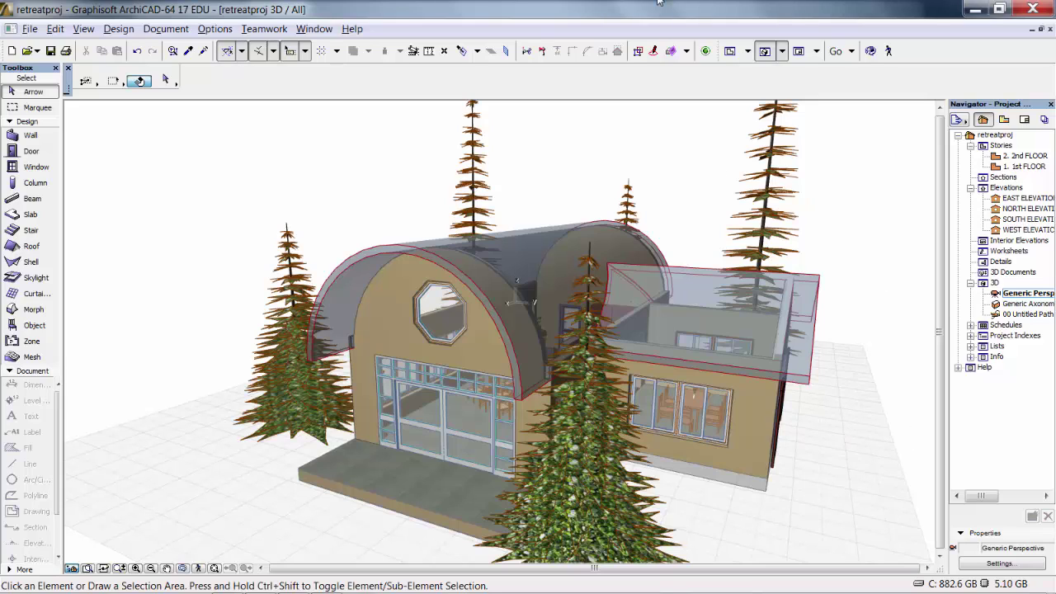
Open the photorendering settings for the perspective view and set the rendering engine to Sketch.
left_click(166, 29)
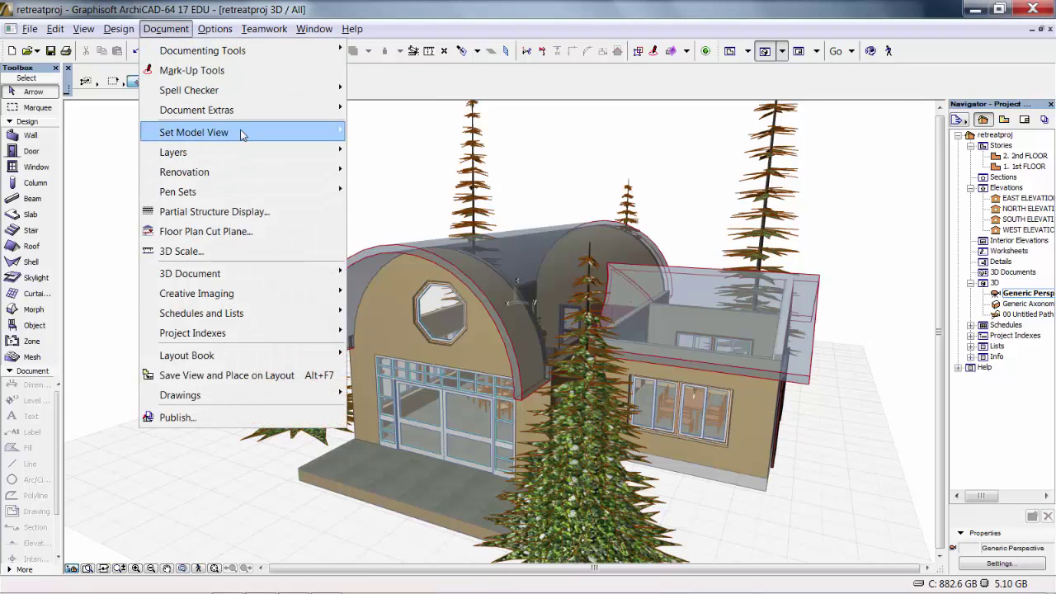
mouse_move(243, 134)
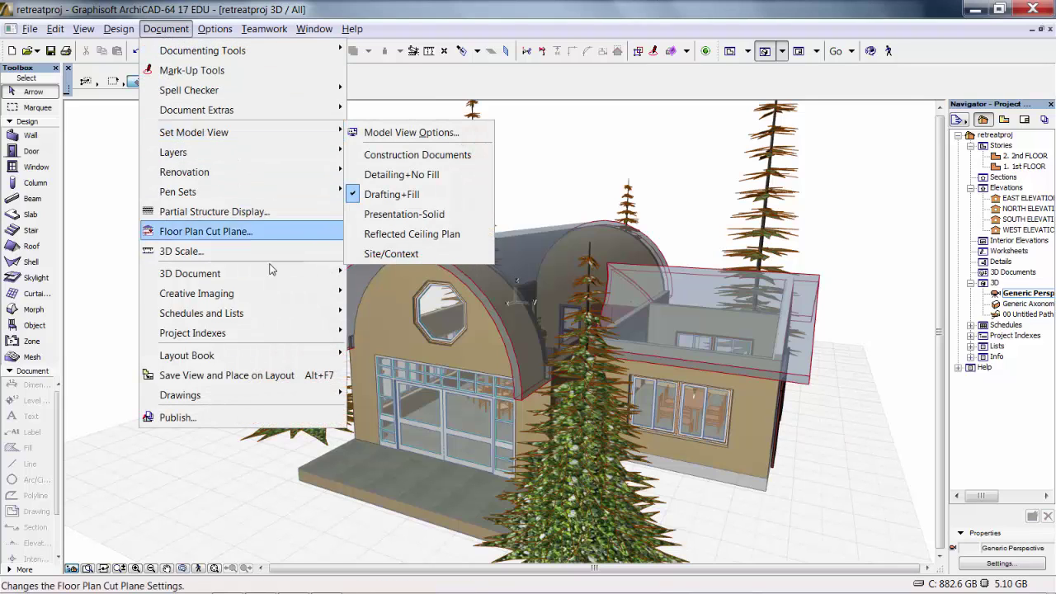
mouse_move(279, 277)
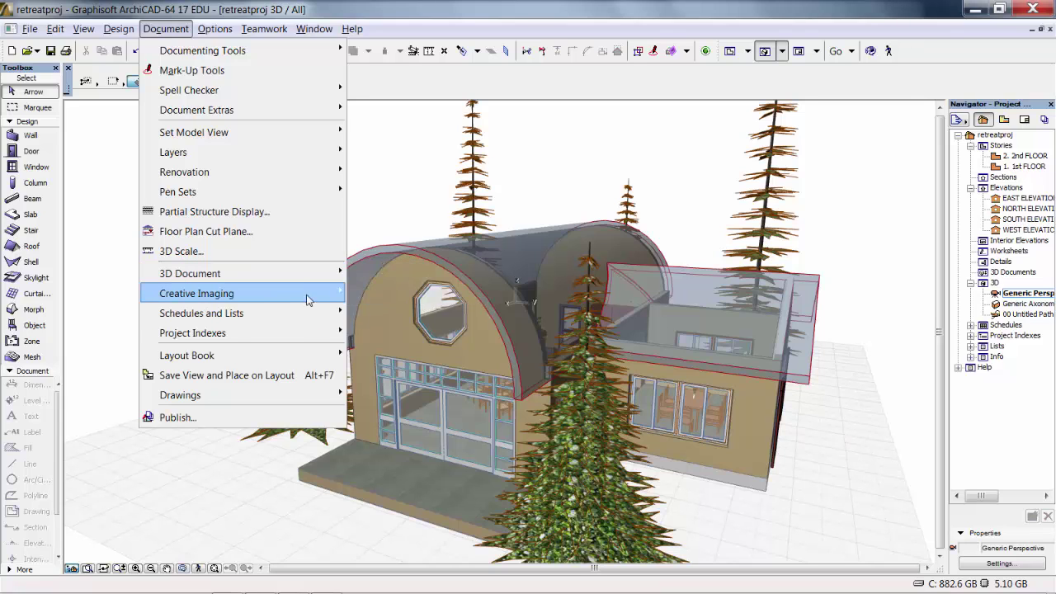
mouse_move(311, 300)
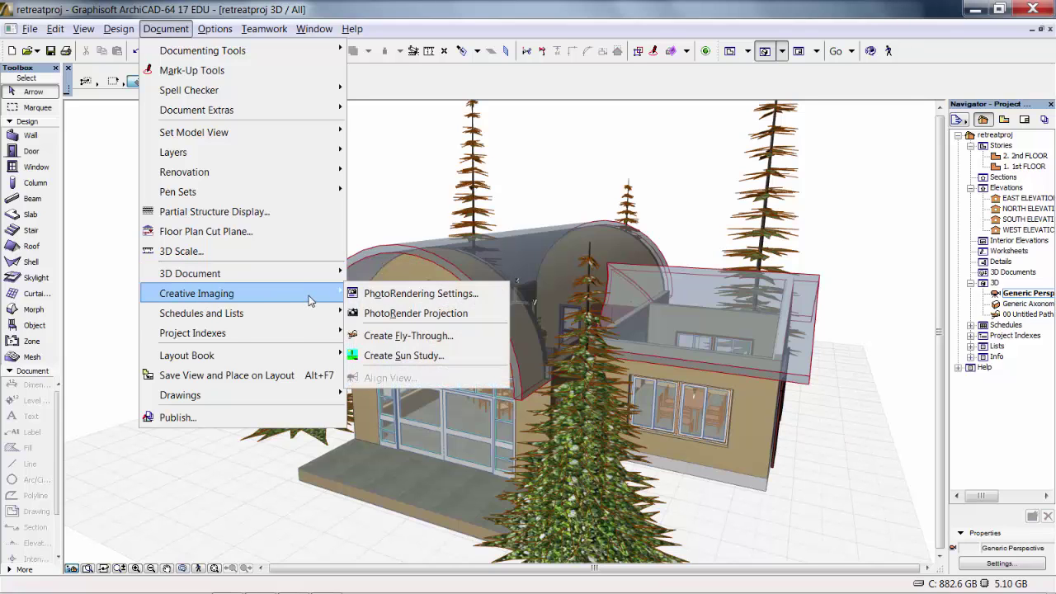
left_click(405, 296)
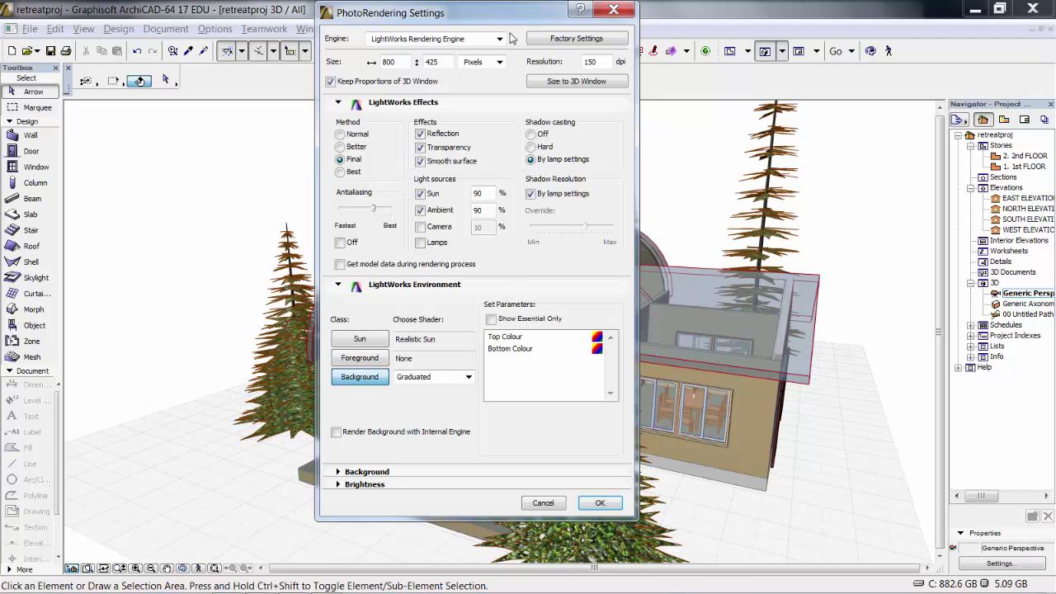
left_click(500, 39)
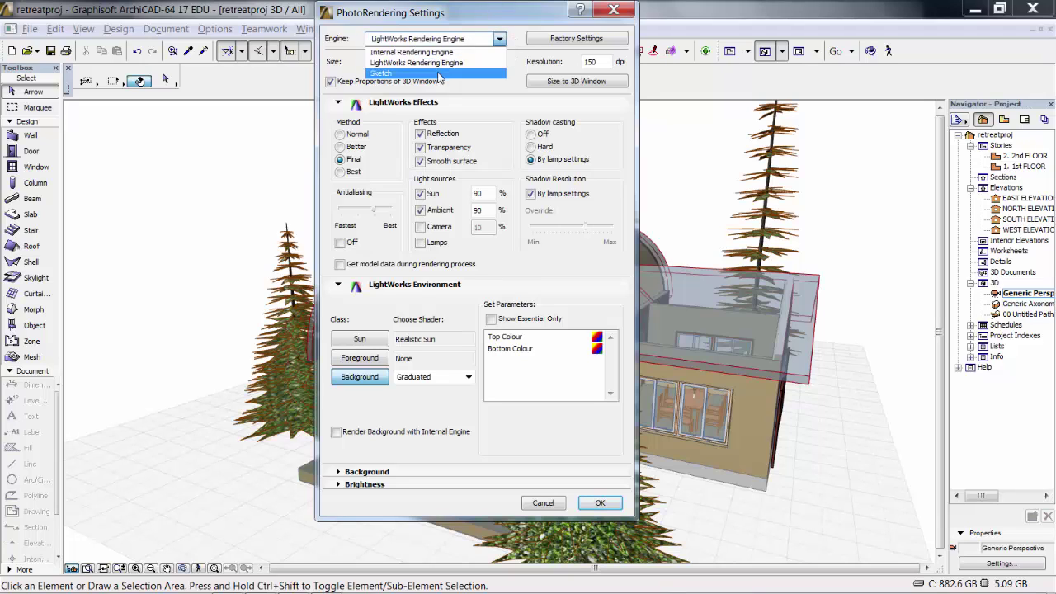
left_click(439, 74)
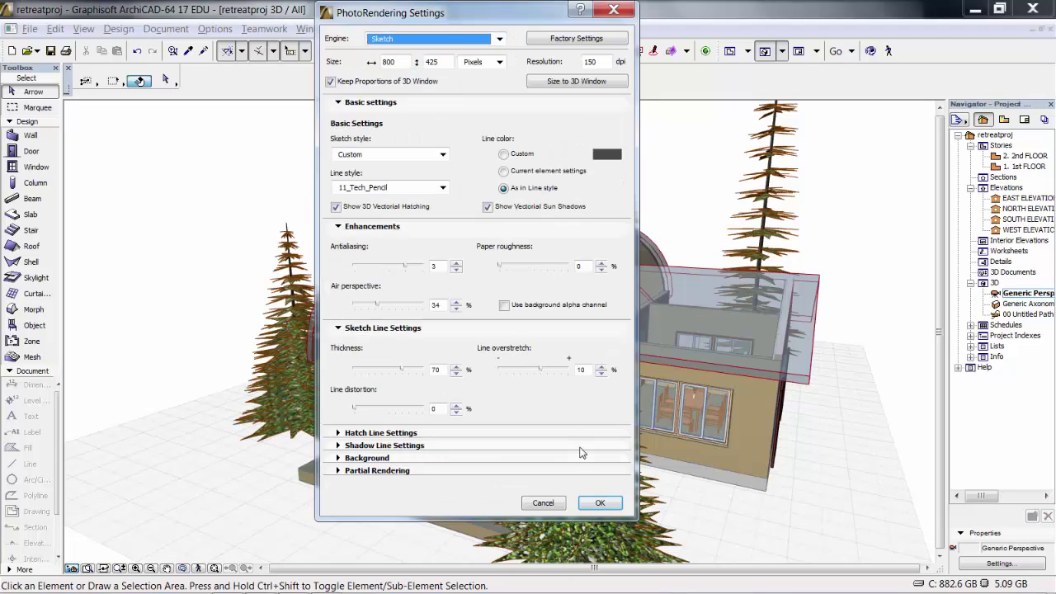
Set the sketch rendering's background image to Colors and accept the photorendering settings.
left_click(339, 459)
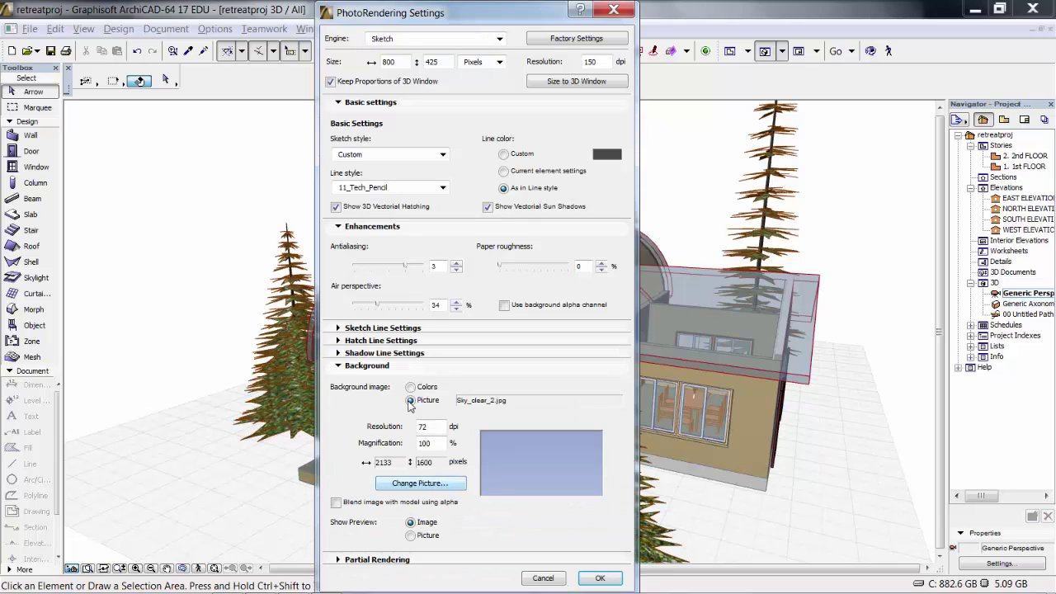
left_click(410, 388)
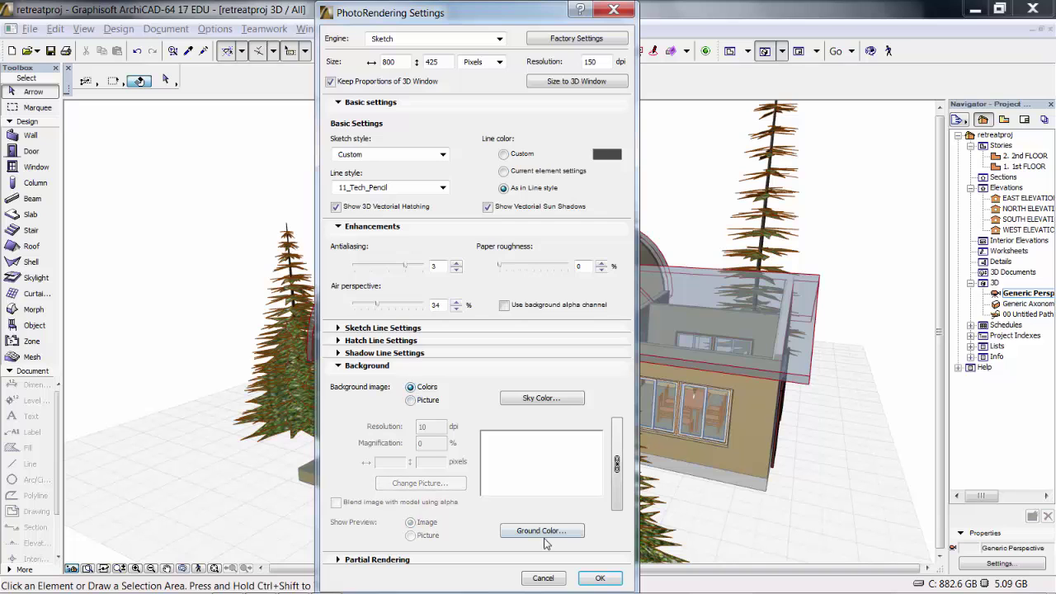
left_click(599, 579)
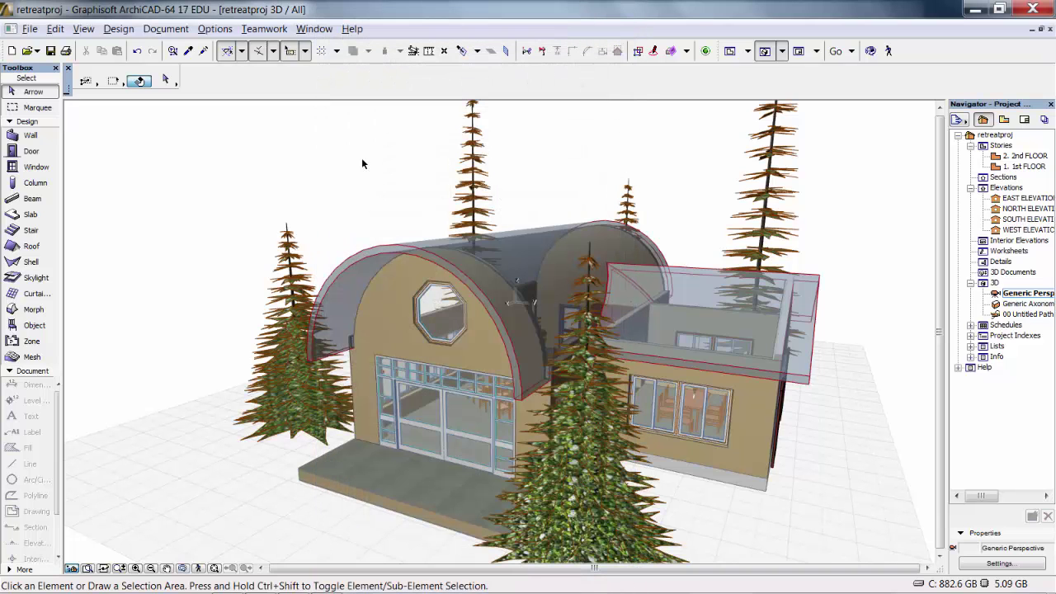
Photorender the perspective projection with the Sketch engine and return to the 3D view.
left_click(180, 27)
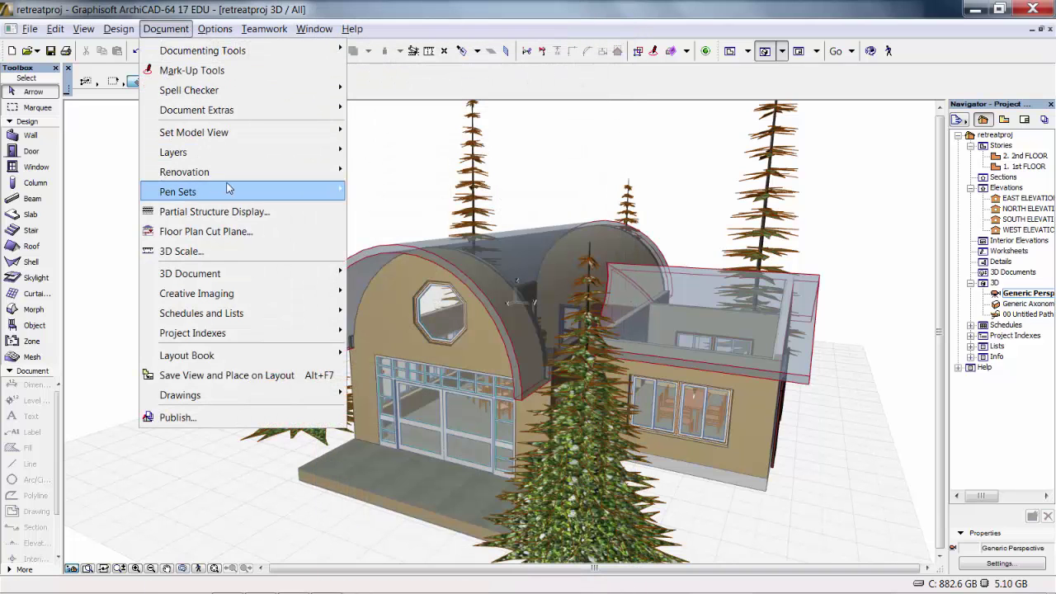
mouse_move(337, 299)
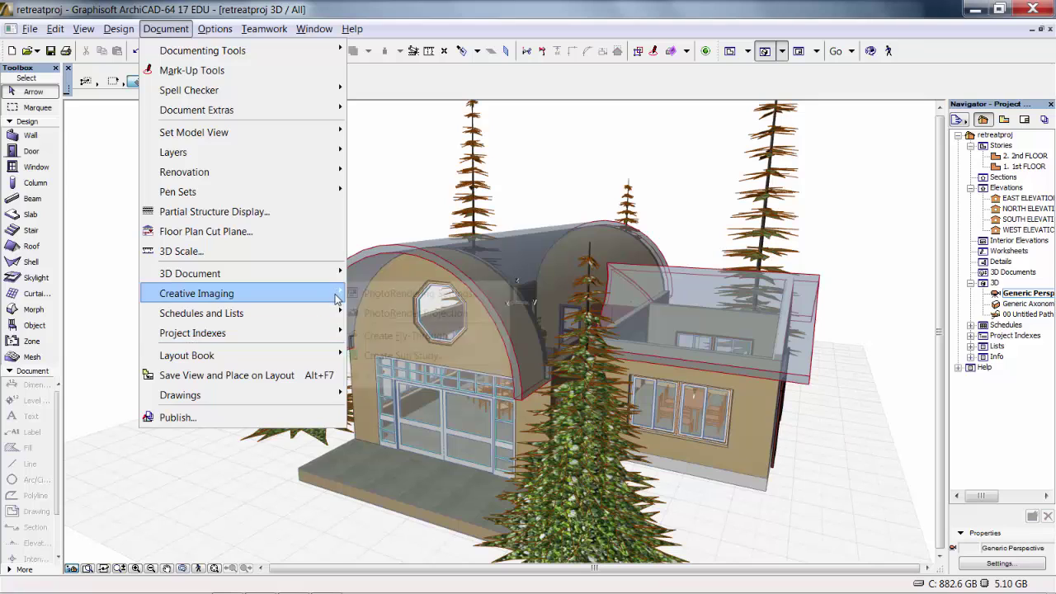
left_click(426, 316)
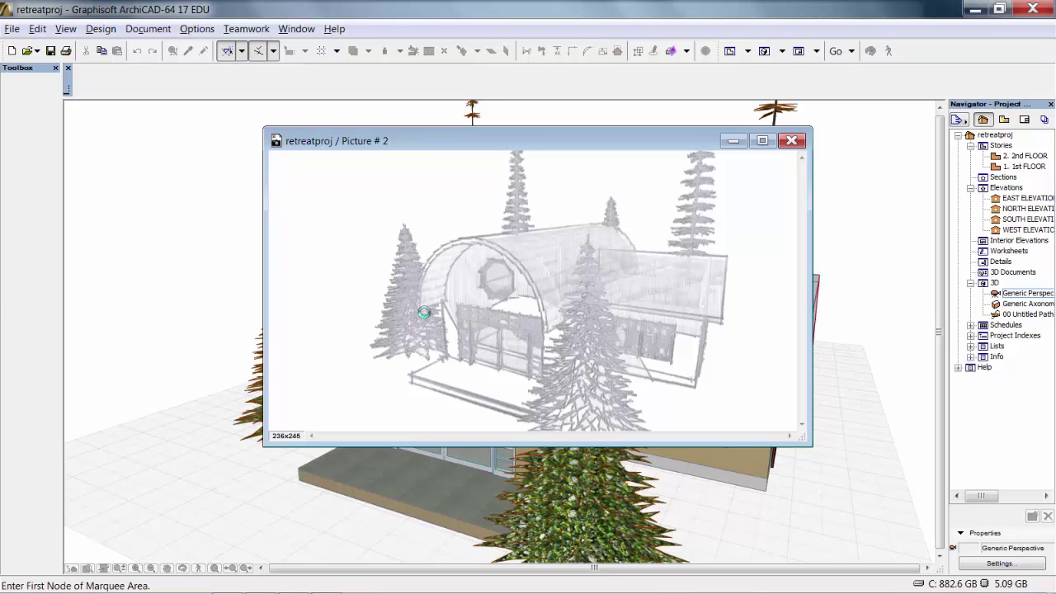
left_click(236, 459)
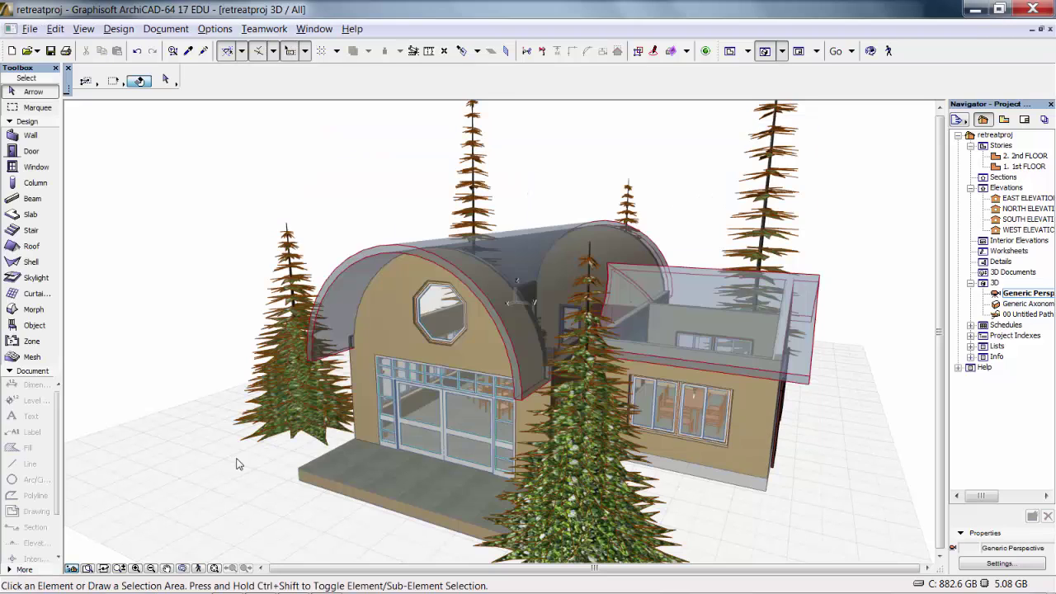
left_click(236, 458)
left_click(484, 241)
Reopen the photorendering settings, set the engine to LightWorks Rendering Engine and enable Lamps as a light source.
left_click(171, 29)
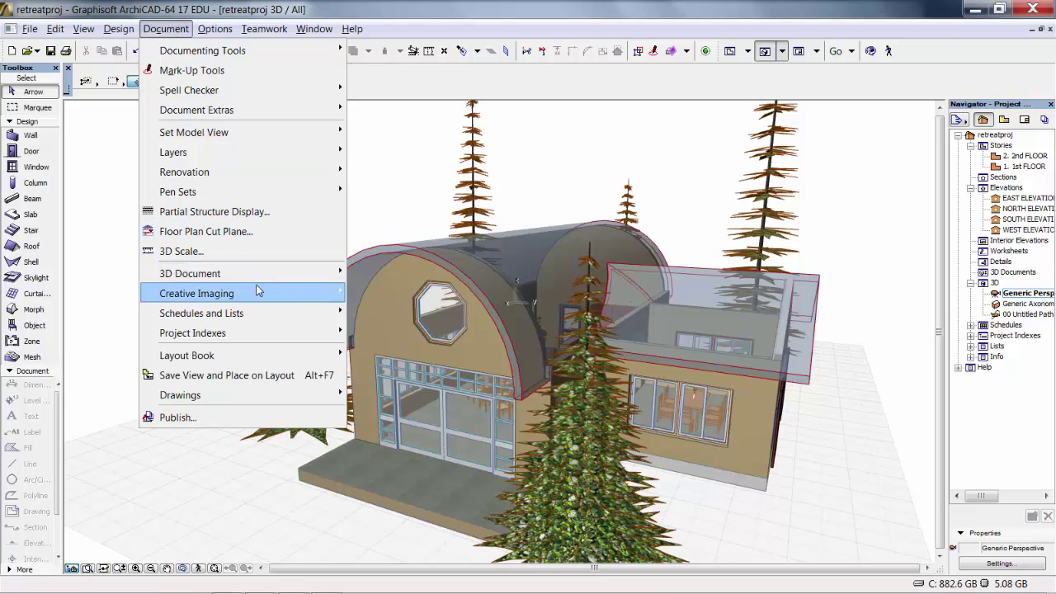
mouse_move(266, 295)
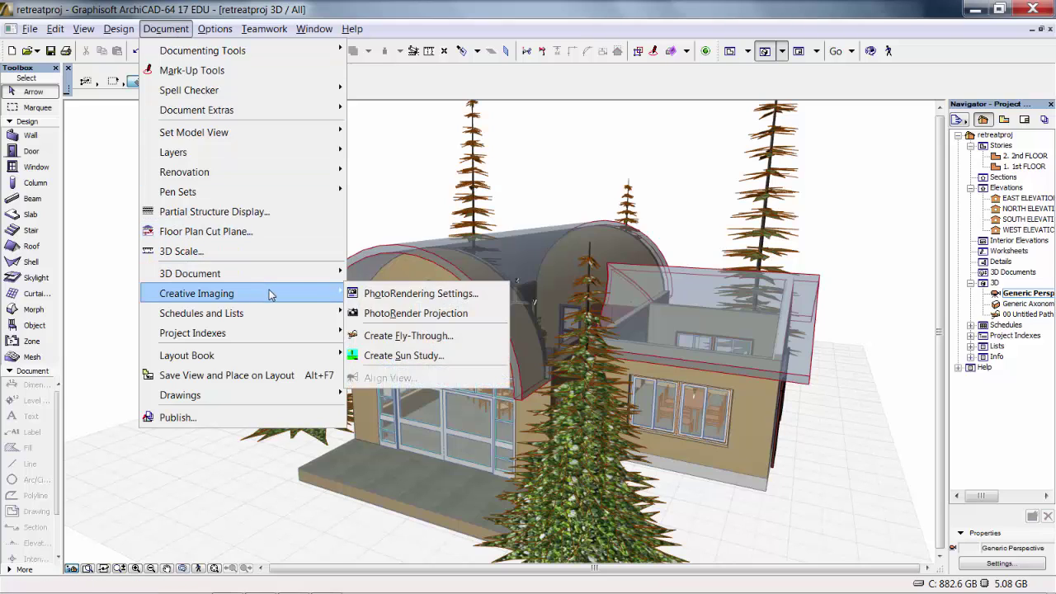
left_click(405, 295)
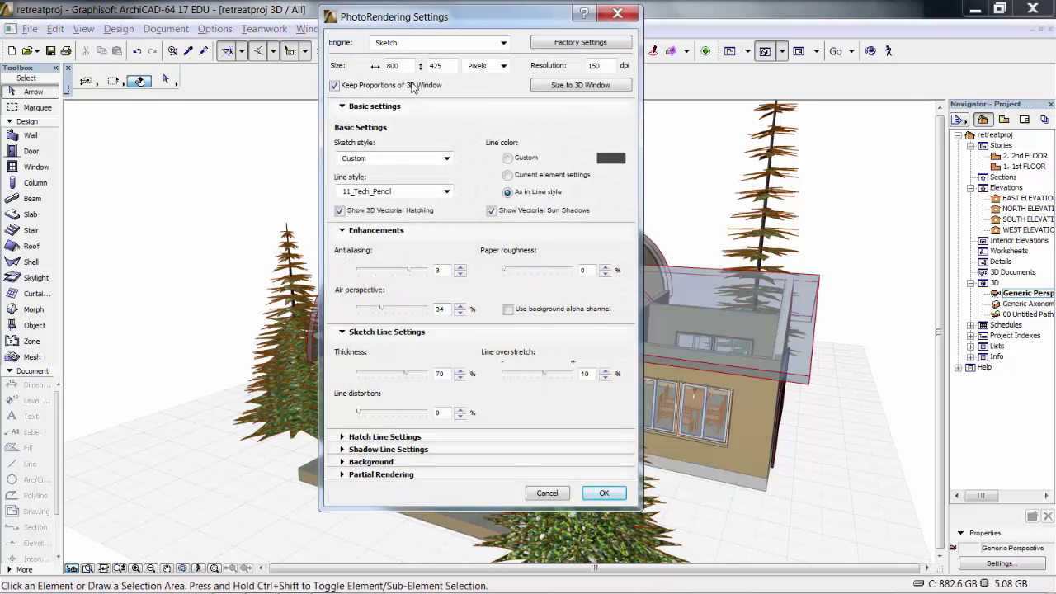
left_click(504, 45)
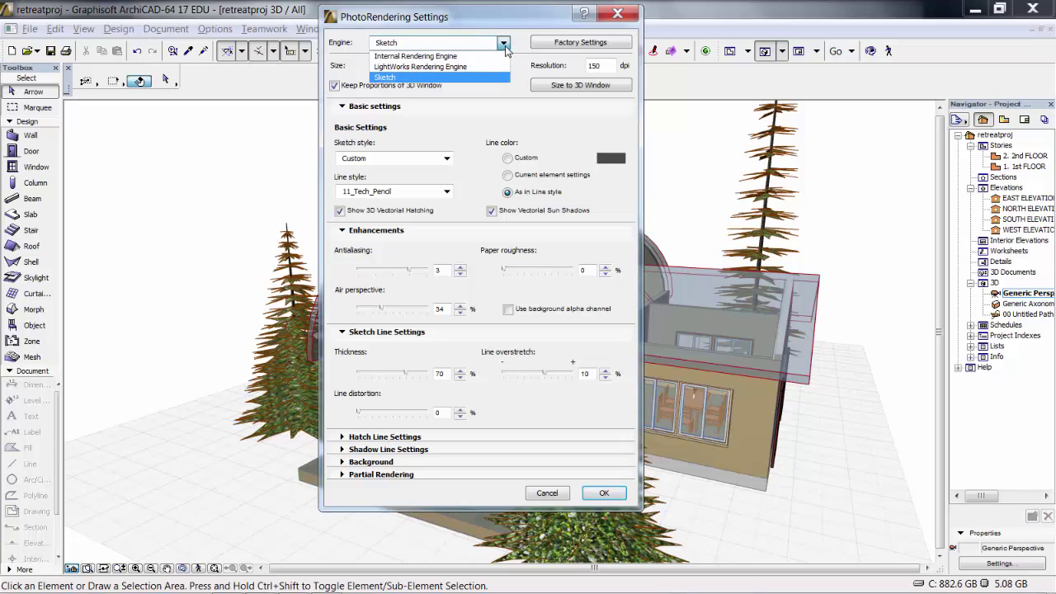
left_click(453, 70)
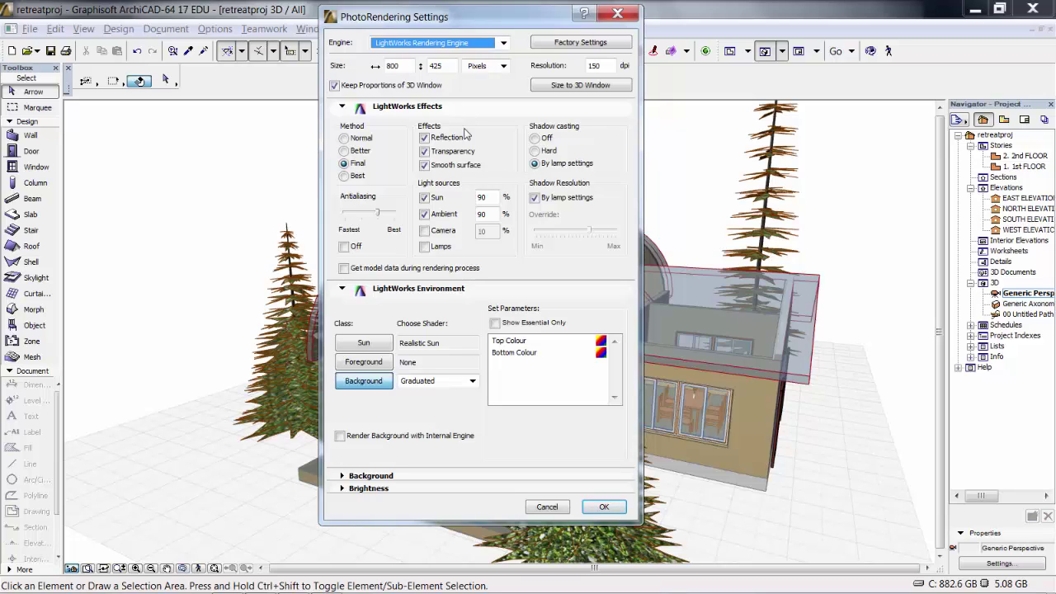
left_click(424, 246)
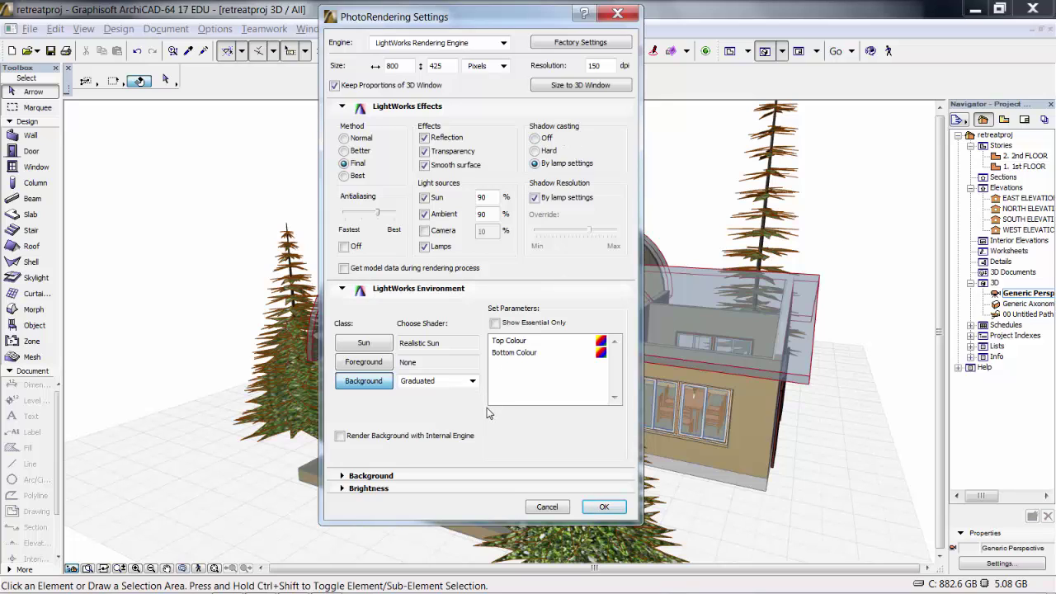
Set the rendering background to a picture and load Sky_clear_2.jpg from the ArchiCAD Library 17 background images.
left_click(341, 475)
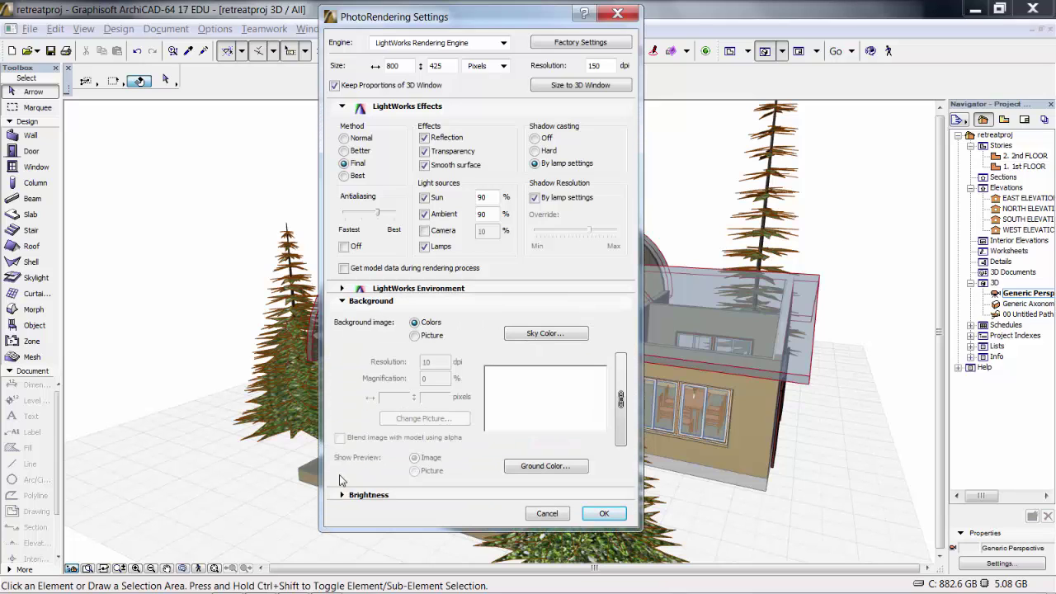
left_click(414, 336)
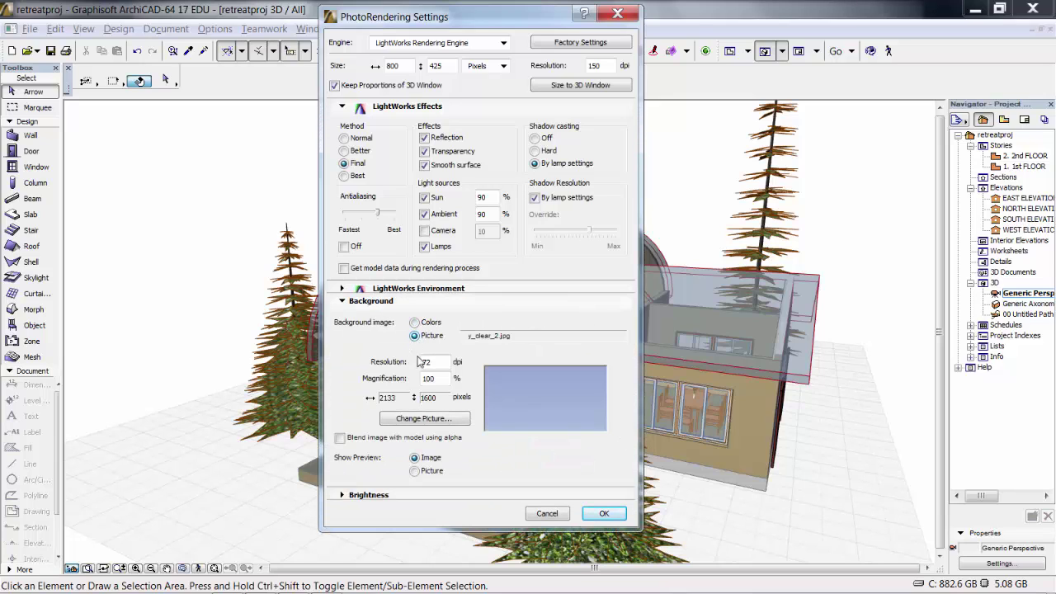
left_click(415, 422)
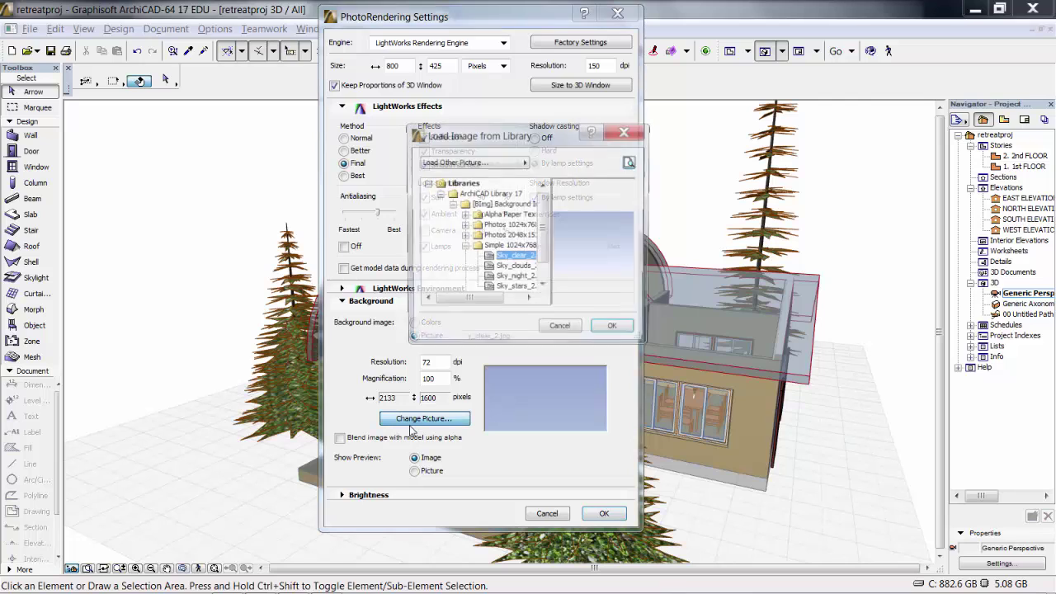
left_click(501, 260)
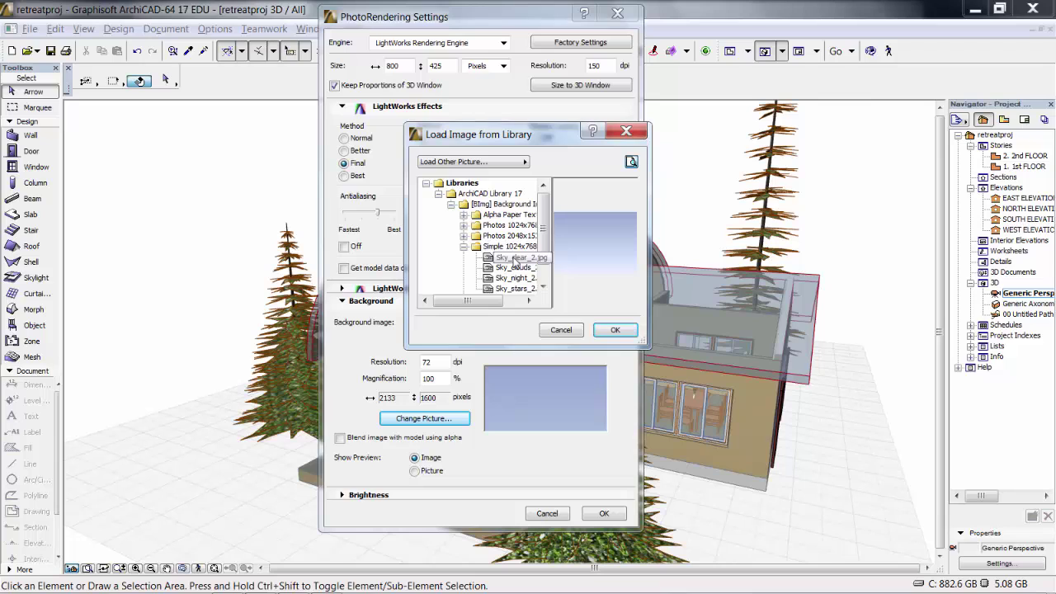
left_click(515, 261)
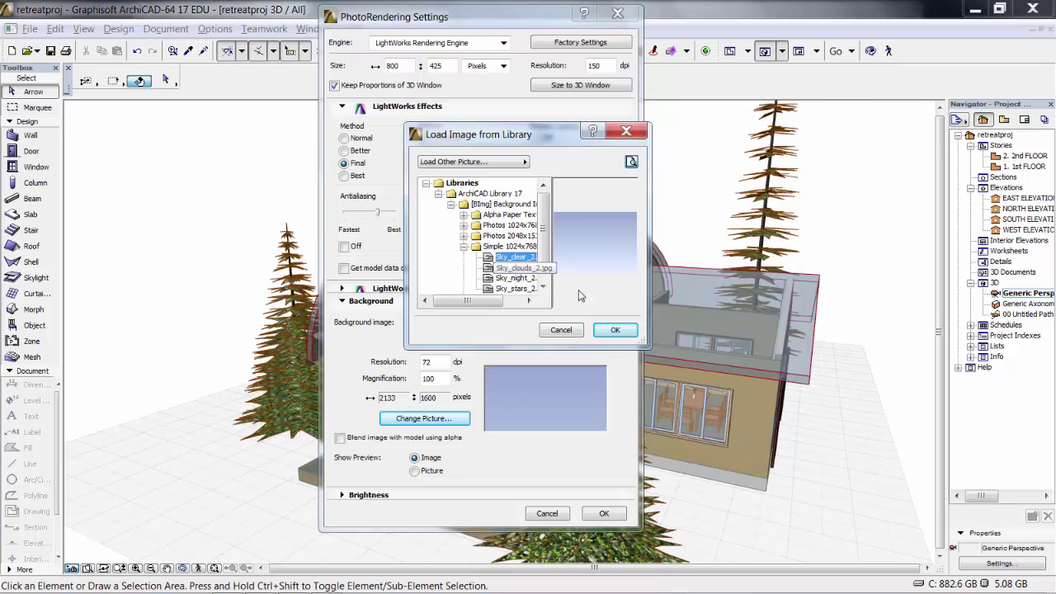
left_click(614, 330)
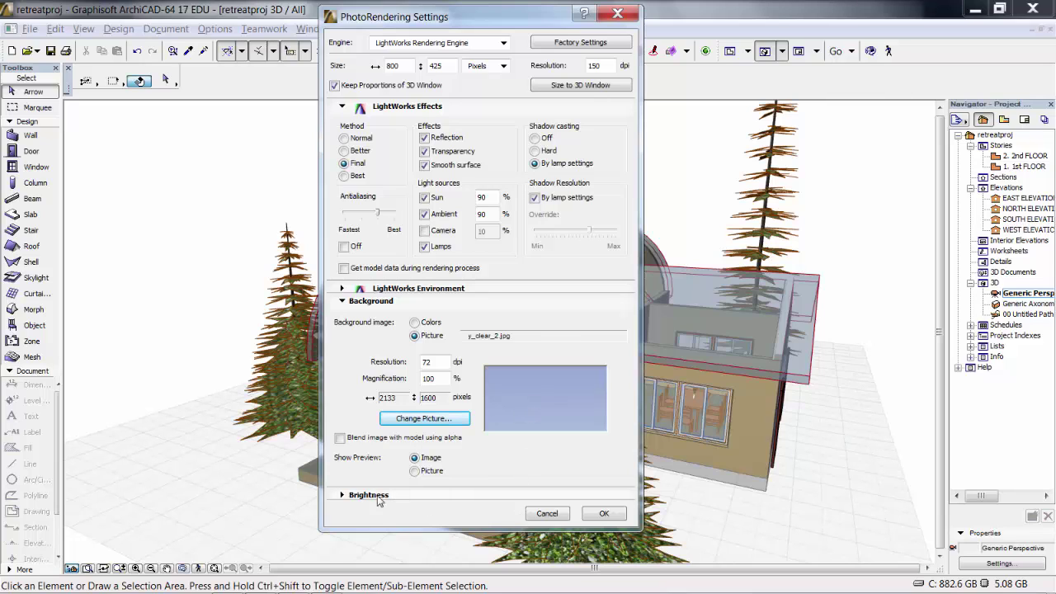
Set the image brightness between Bright and Normal, apply it to the latest image and accept the photorendering settings.
left_click(343, 496)
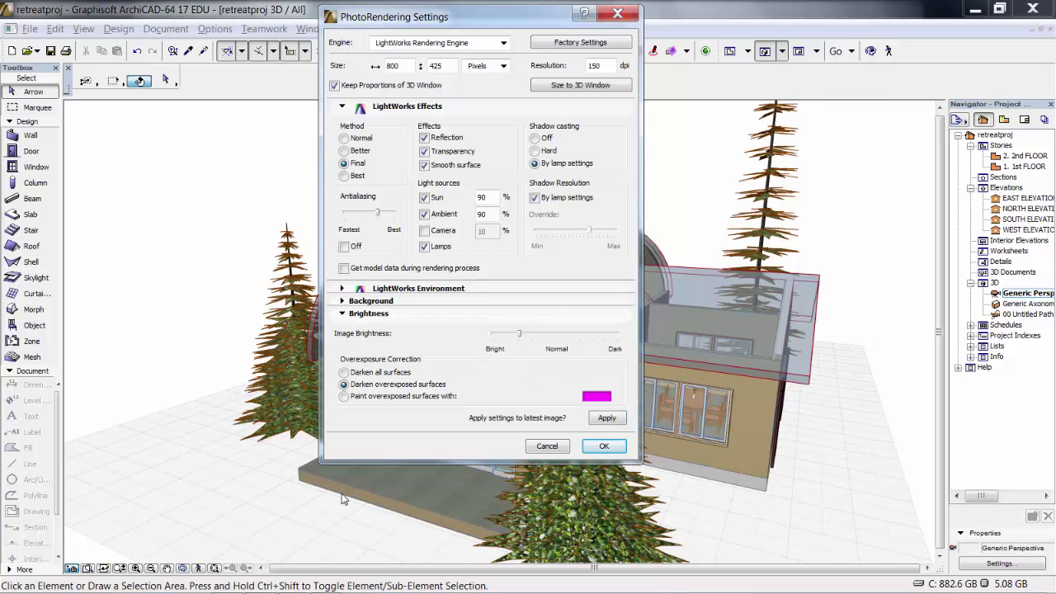
left_click(533, 337)
mouse_move(534, 338)
left_mouse_down()
mouse_move(558, 341)
mouse_move(519, 340)
left_mouse_up()
left_click(607, 417)
left_click(604, 447)
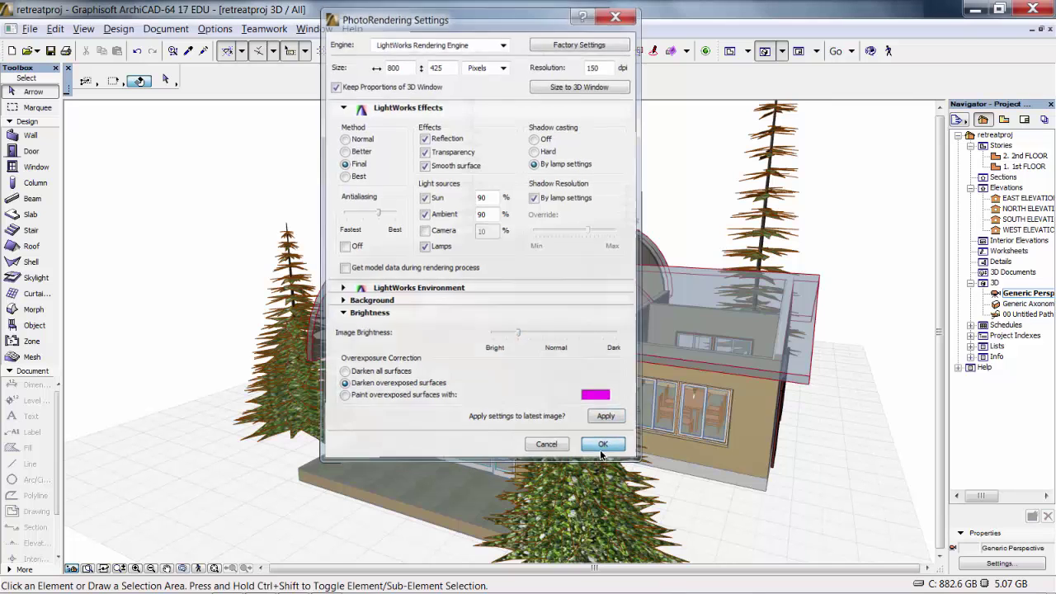
Photorender the perspective projection with the LightWorks engine and close the resulting picture window.
left_click(165, 30)
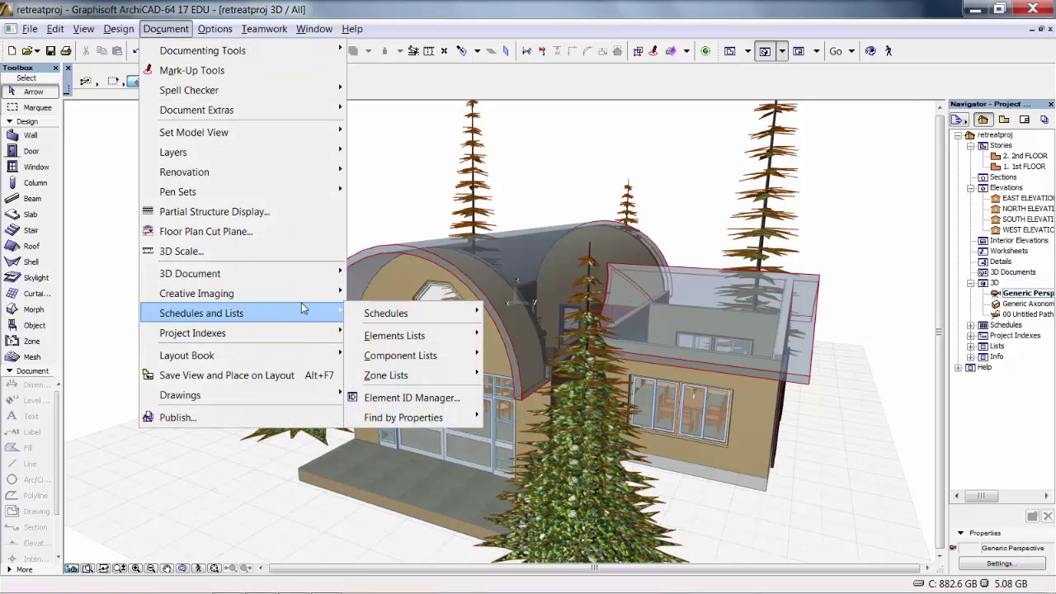
mouse_move(316, 294)
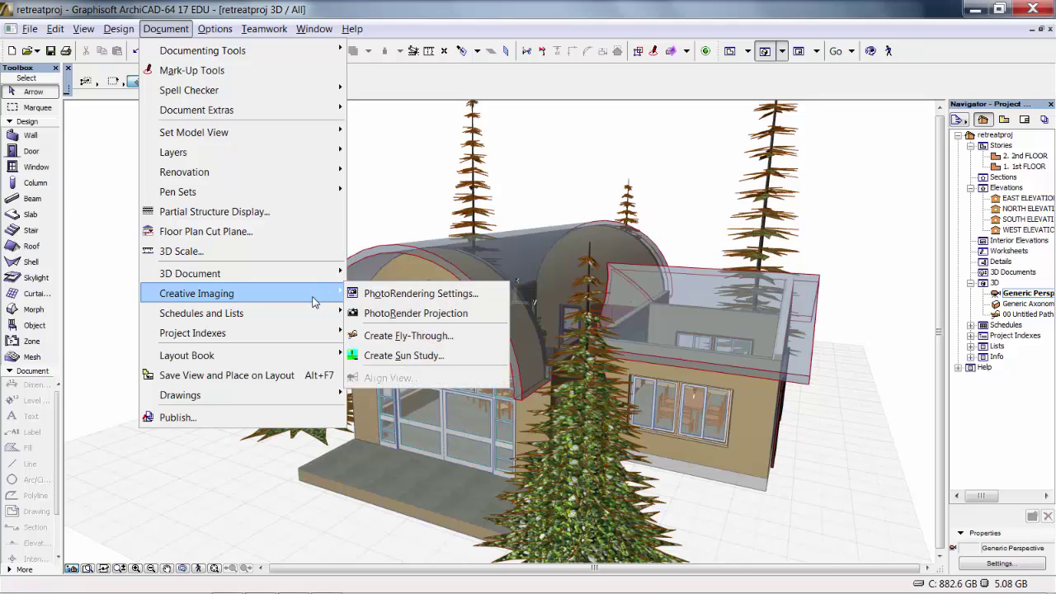
left_click(382, 314)
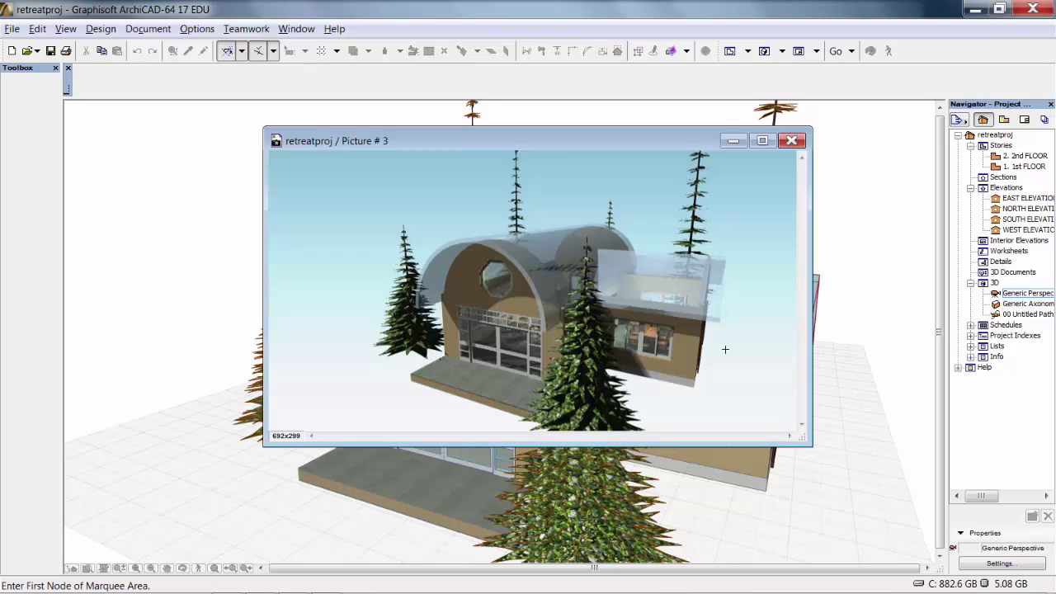
left_click(791, 142)
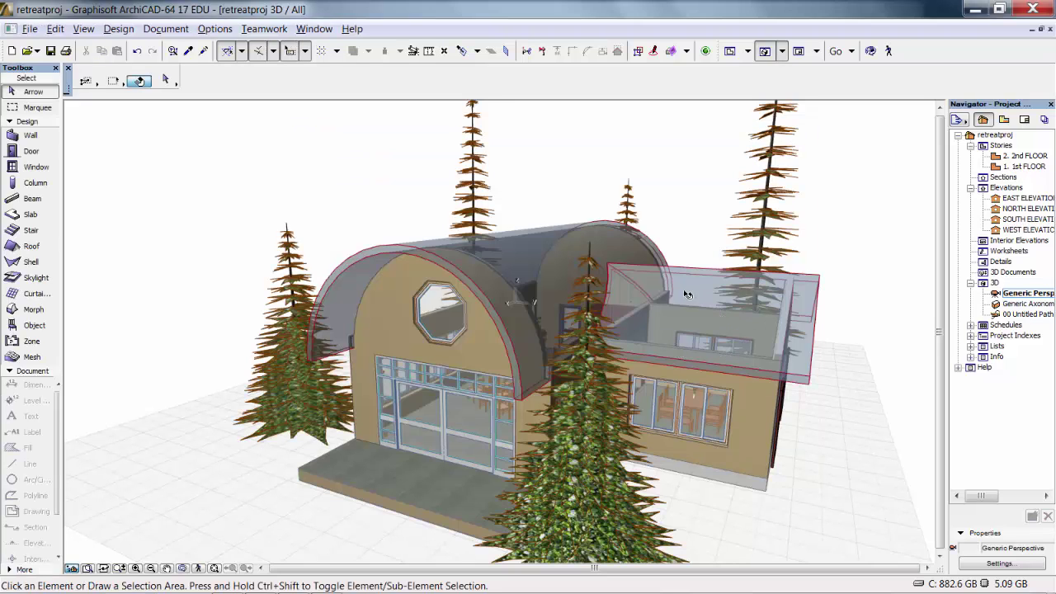
Switch to the Windows desktop, open the RETREAT3 movie in QuickTime Player and play it through.
mouse_move(770, 408)
key("alt+Tab")
key("alt+Tab")
key("alt+Tab")
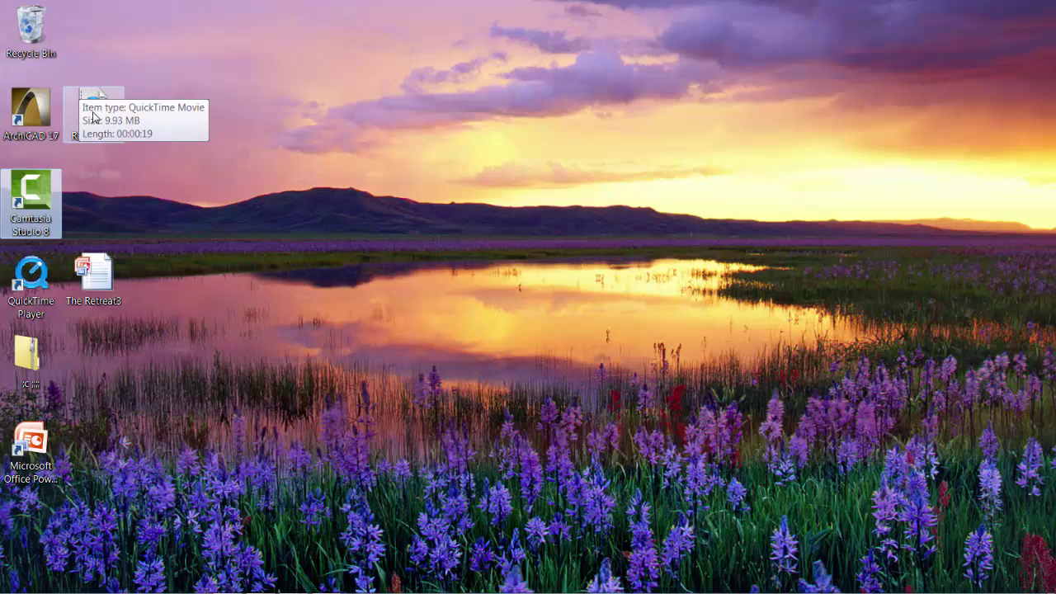
left_click(74, 132)
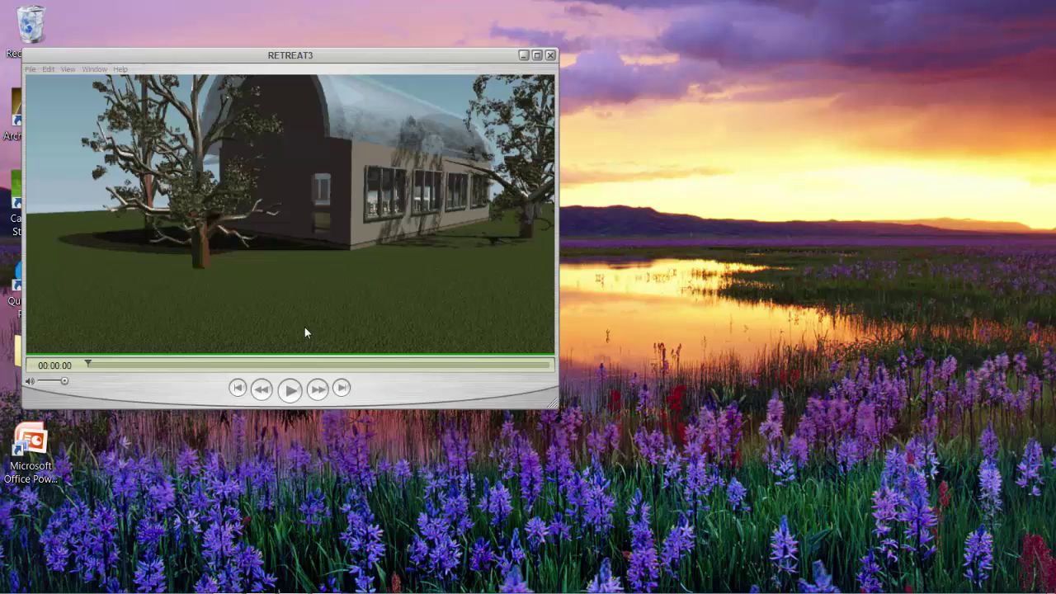
left_click(290, 393)
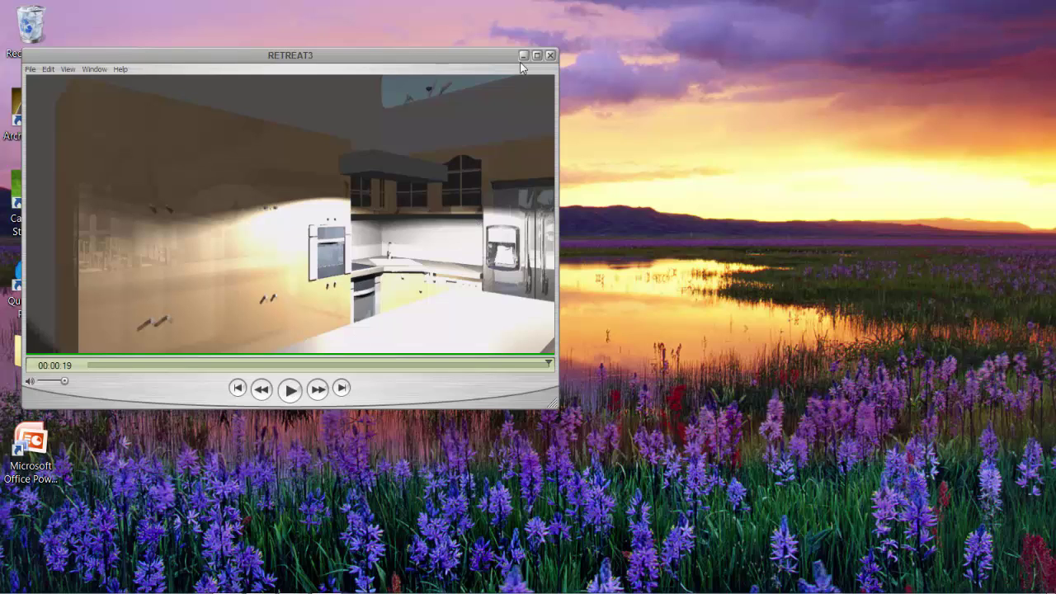
Close the RETREAT3 movie player and switch back to the ArchiCAD 3D perspective of the house.
left_click(553, 53)
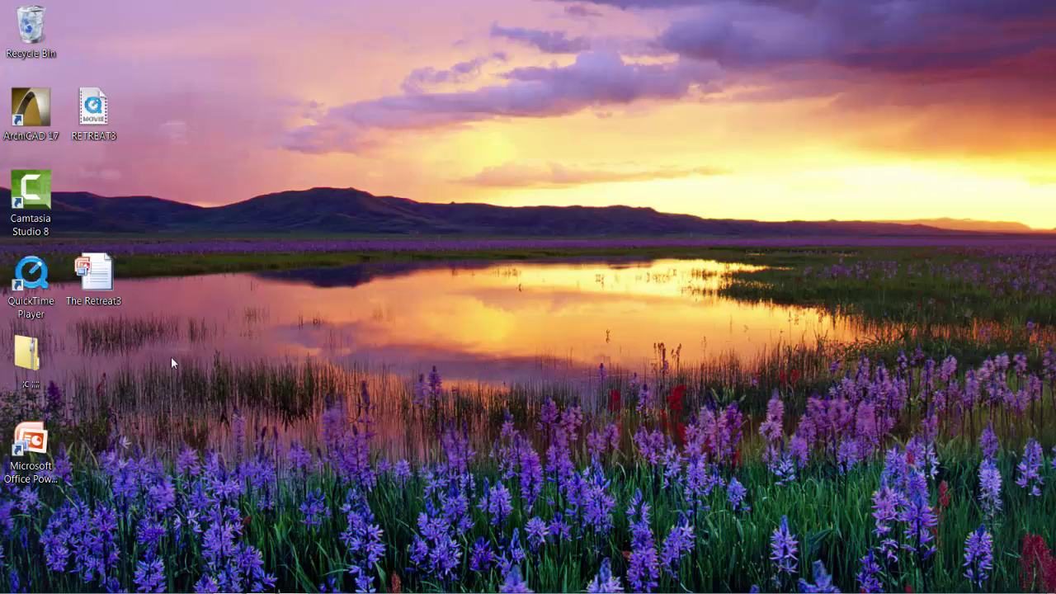
key("alt+Tab")
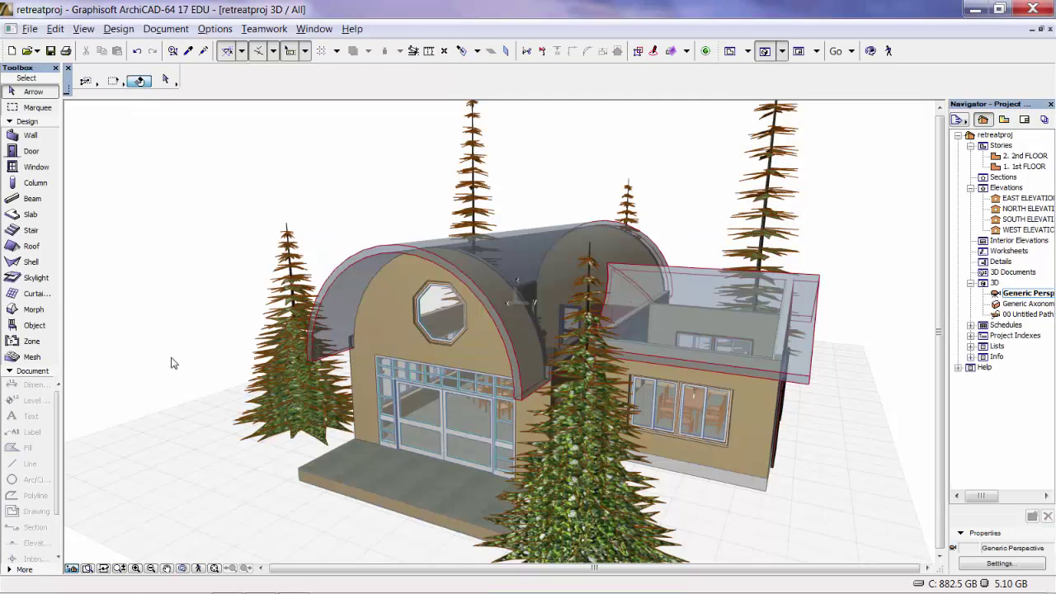
left_click_drag(172, 360, 92, 419)
left_click(92, 415)
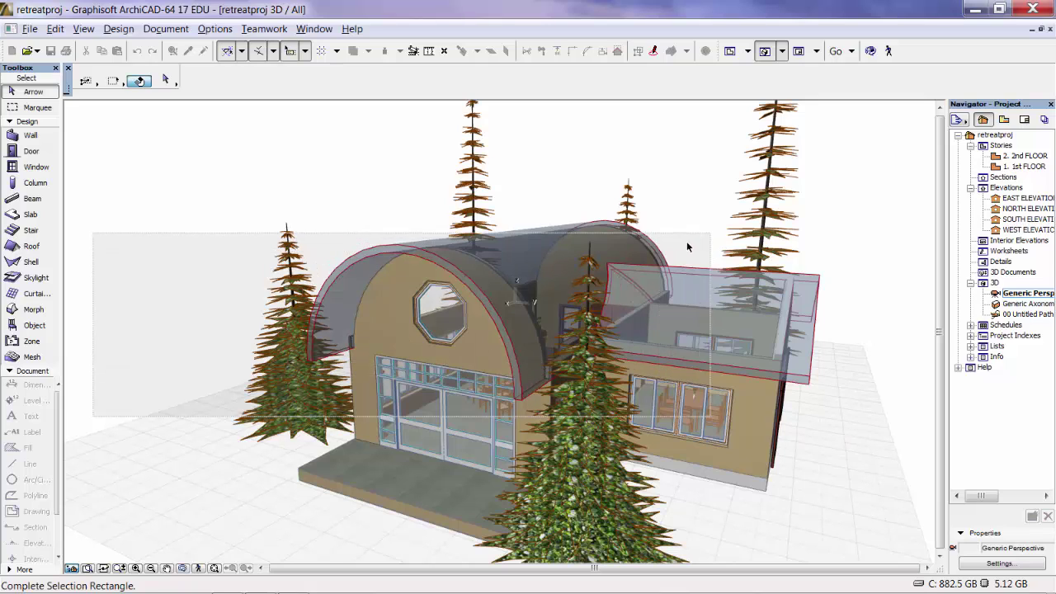
left_click(737, 258)
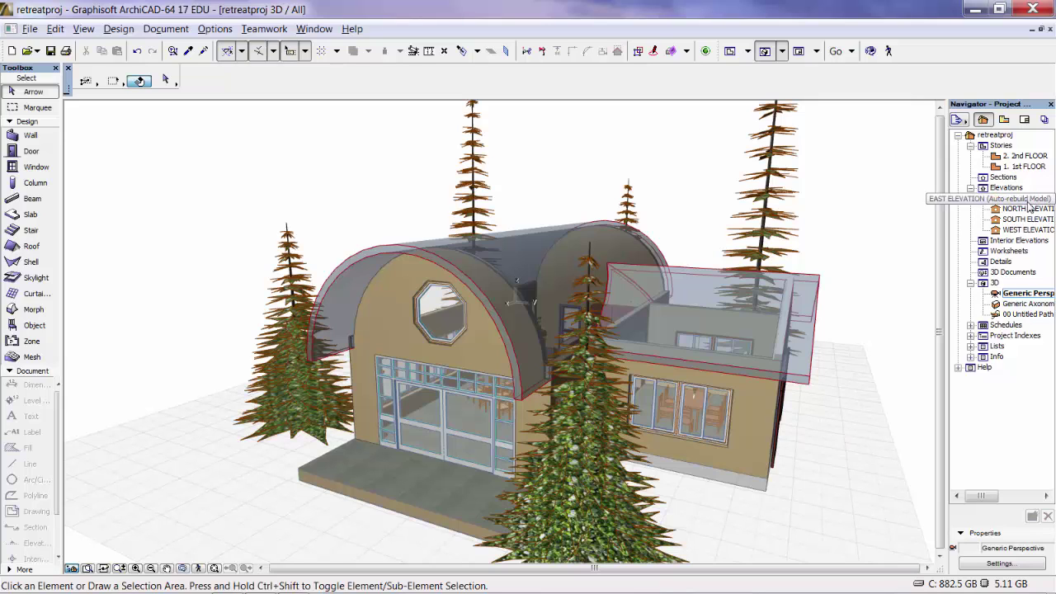
View the North Elevation of the project for comparison, and open the South Elevation.
left_click(1032, 211)
double_click(1032, 211)
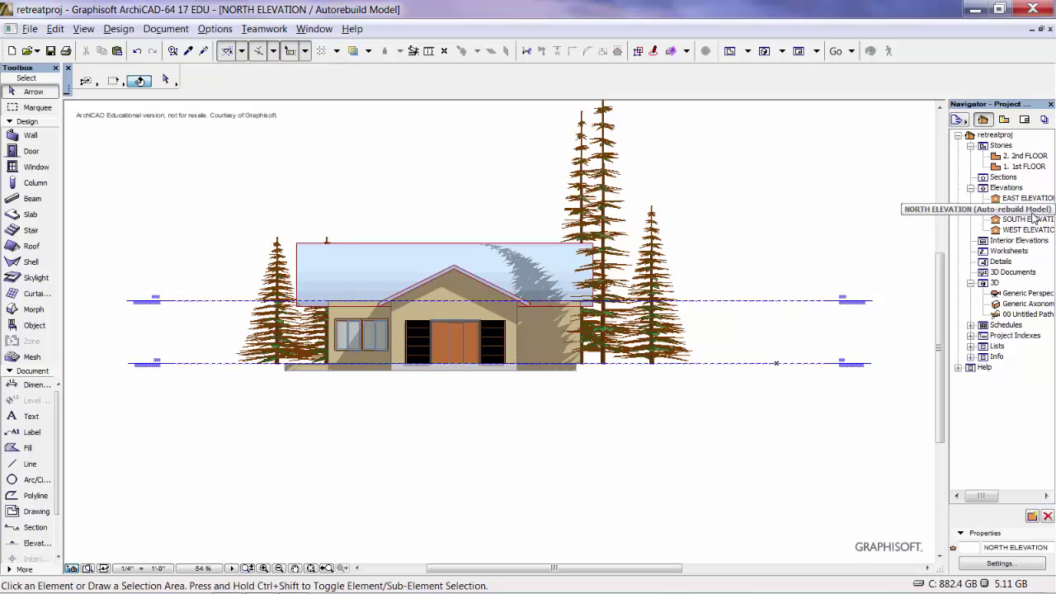
double_click(1032, 219)
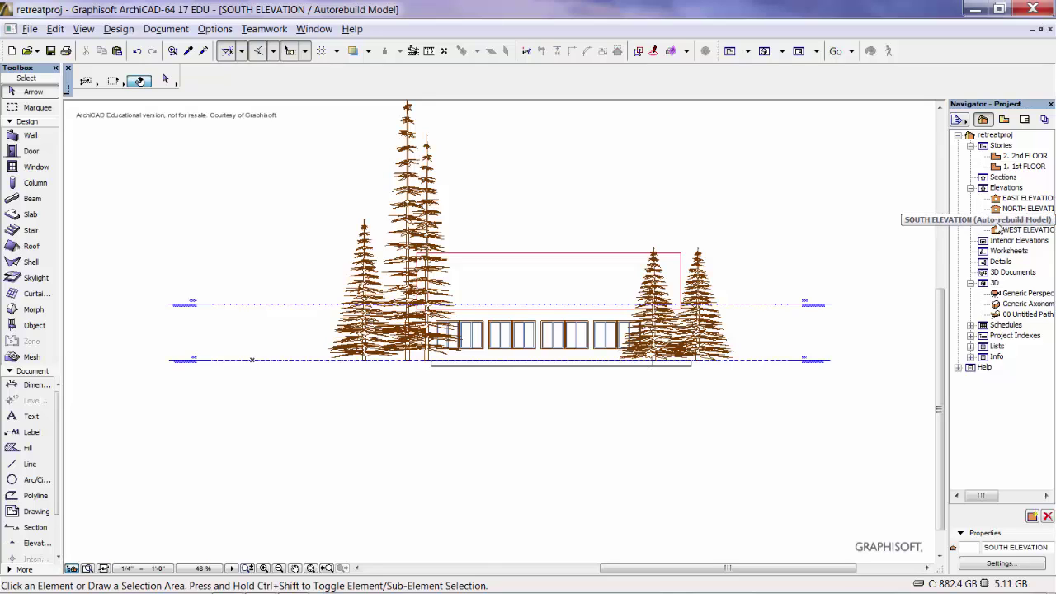
Open the South Elevation's settings and fill its uncut surfaces with Own Surface Colors (Shaded).
right_click(997, 226)
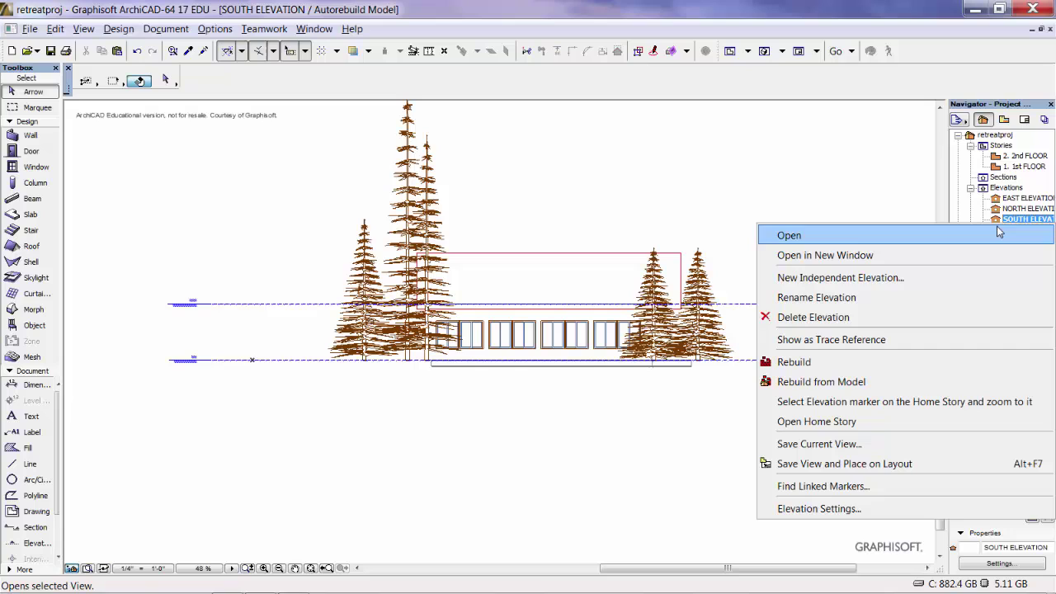
left_click(862, 509)
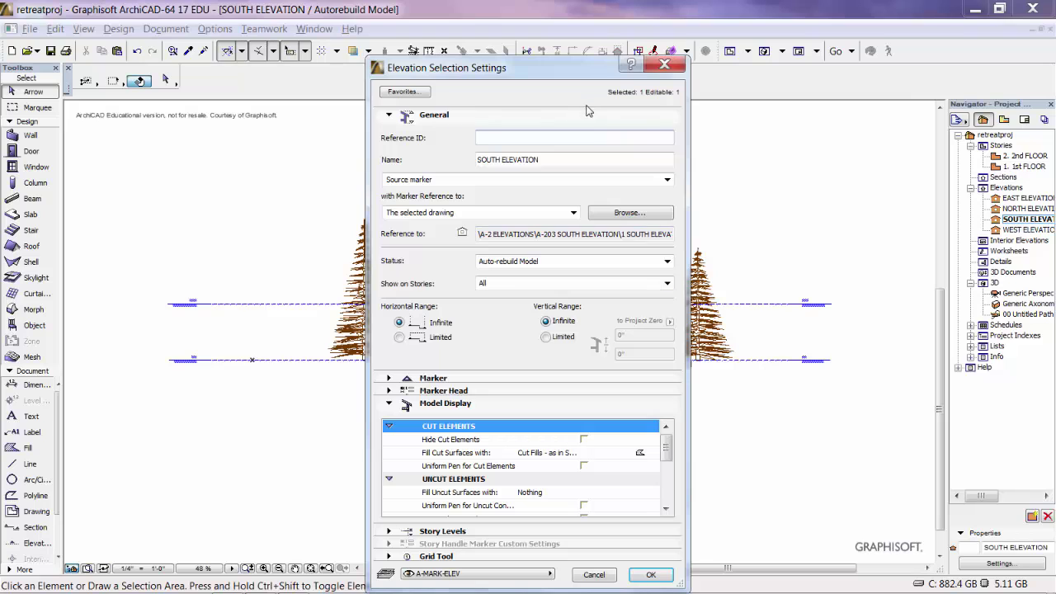
left_click_drag(578, 72, 580, 37)
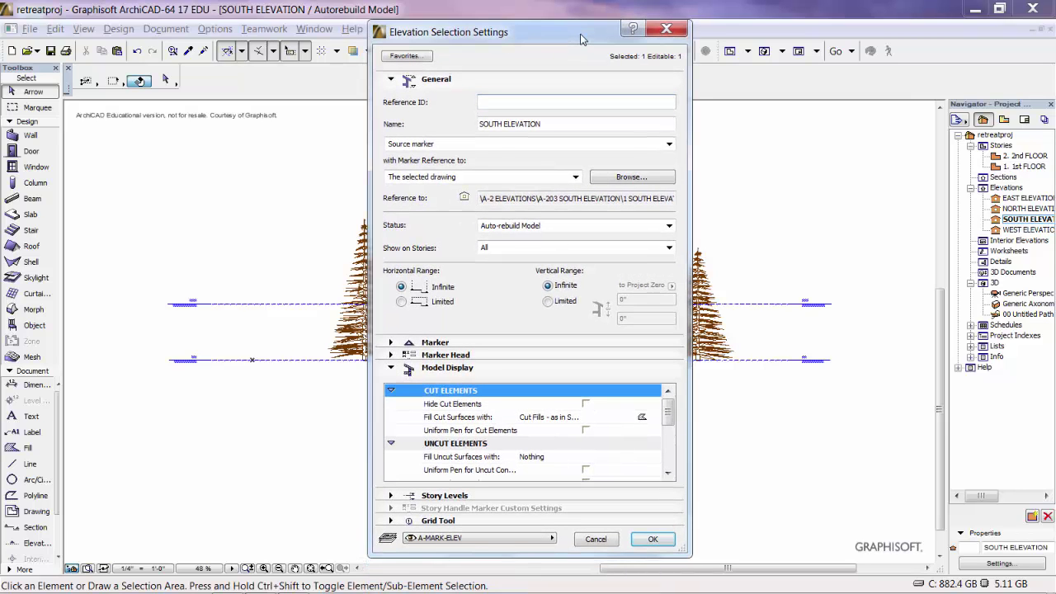
left_click(536, 459)
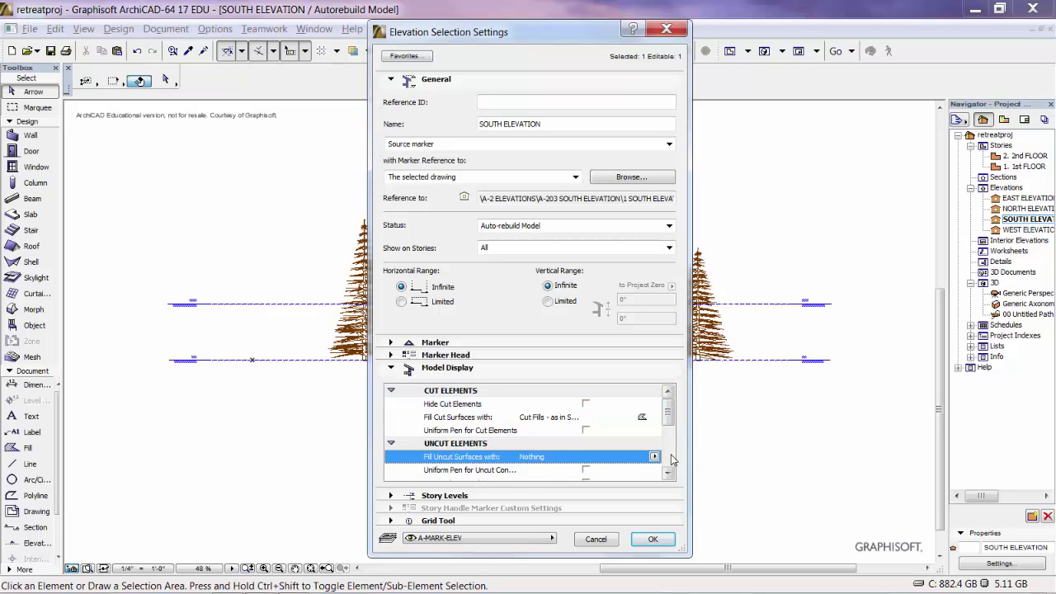
left_click(658, 460)
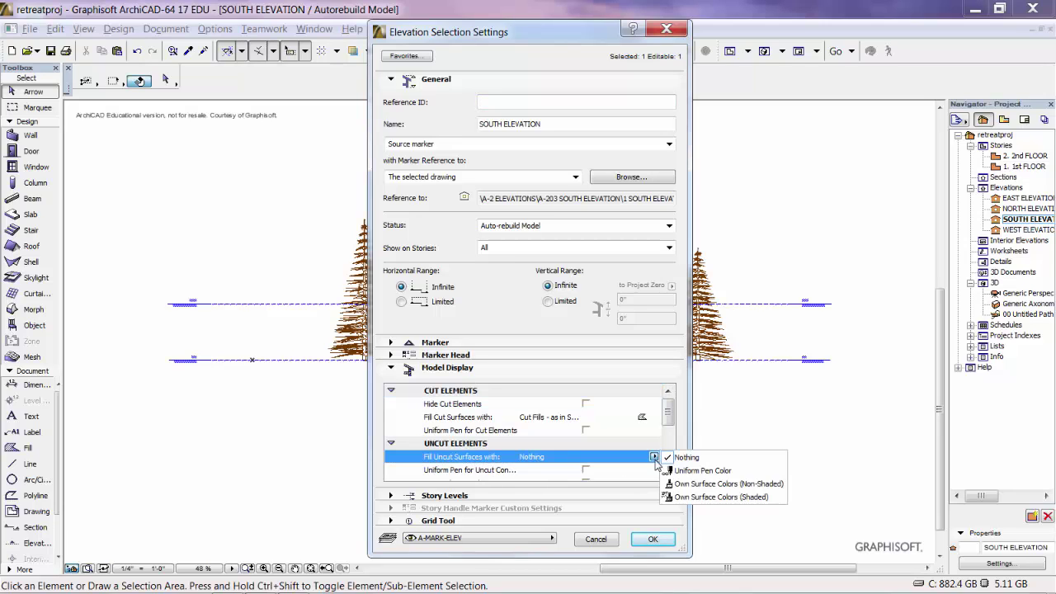
left_click(688, 497)
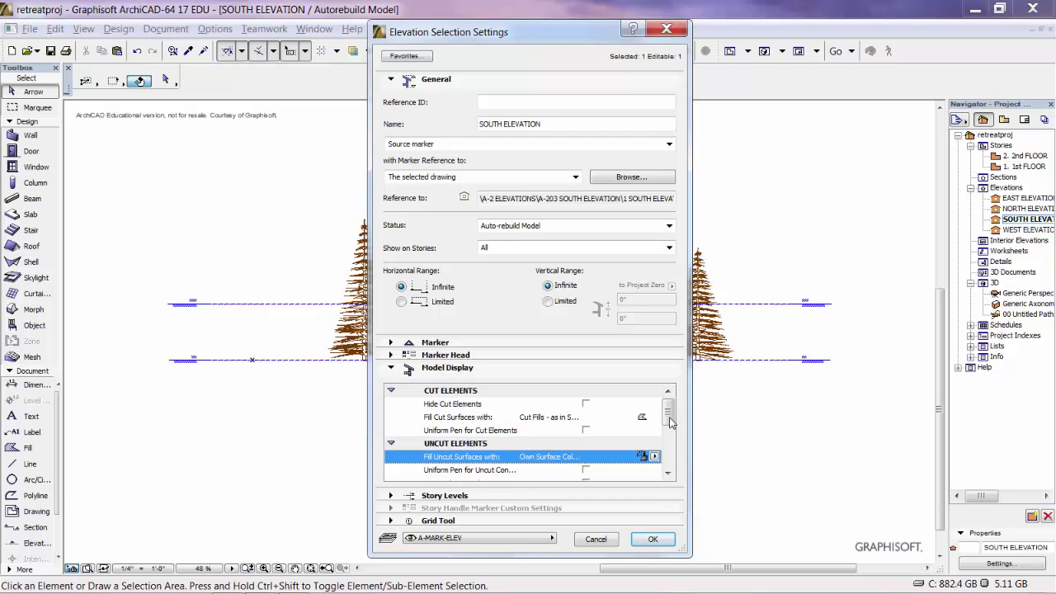
Turn on Sun Shadow in the South Elevation's model display and accept the elevation settings.
left_click_drag(670, 416, 678, 450)
scroll(678, 449, "down", 2)
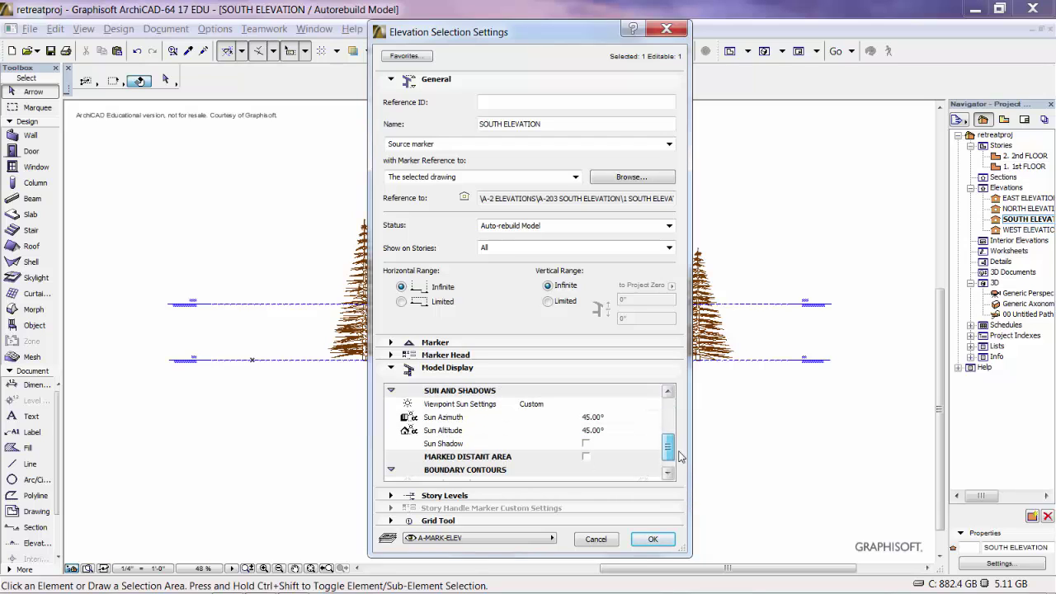
left_click(586, 444)
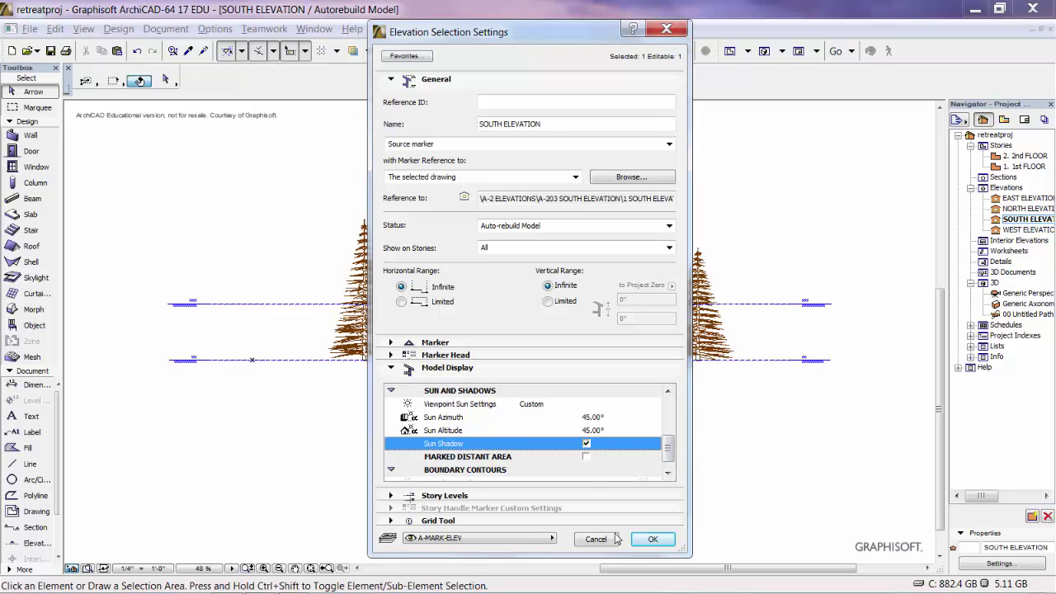
left_click(656, 541)
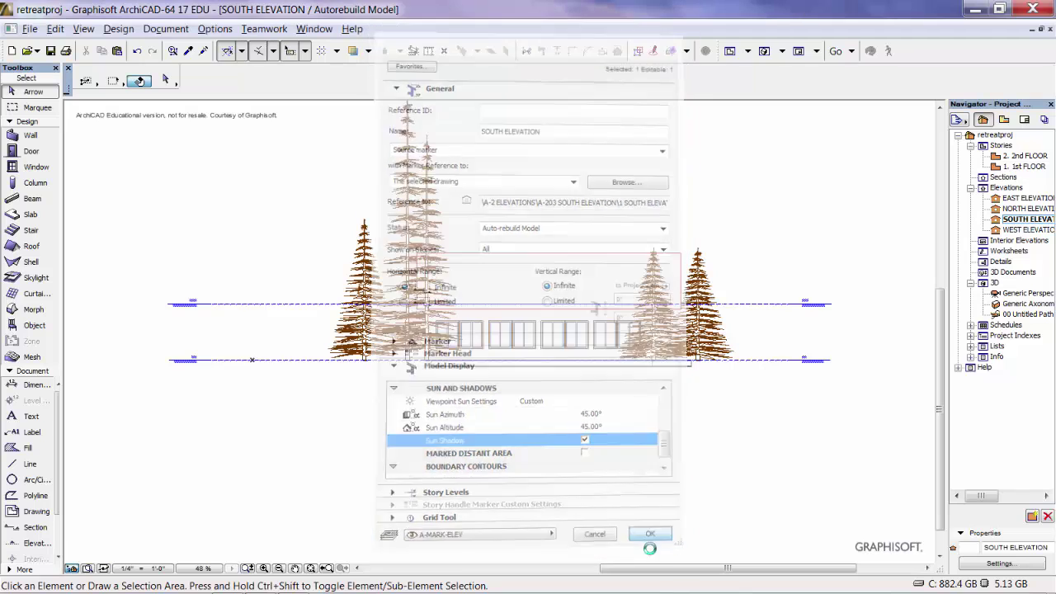